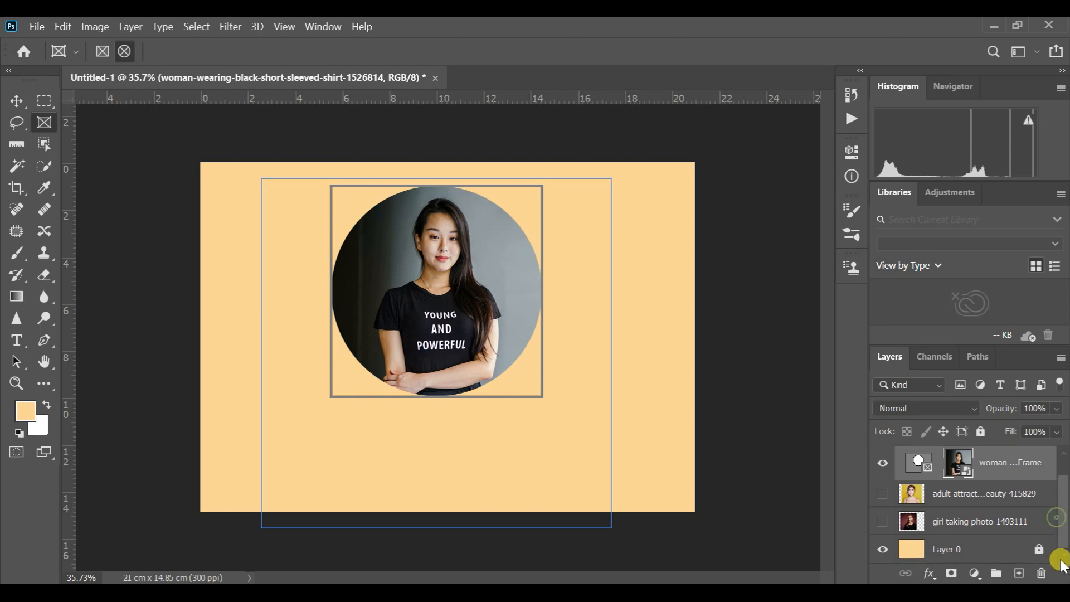
# - Try to reposition the circular-framed photo of the woman in the black shirt on the canvas
pyautogui.click(976, 547)
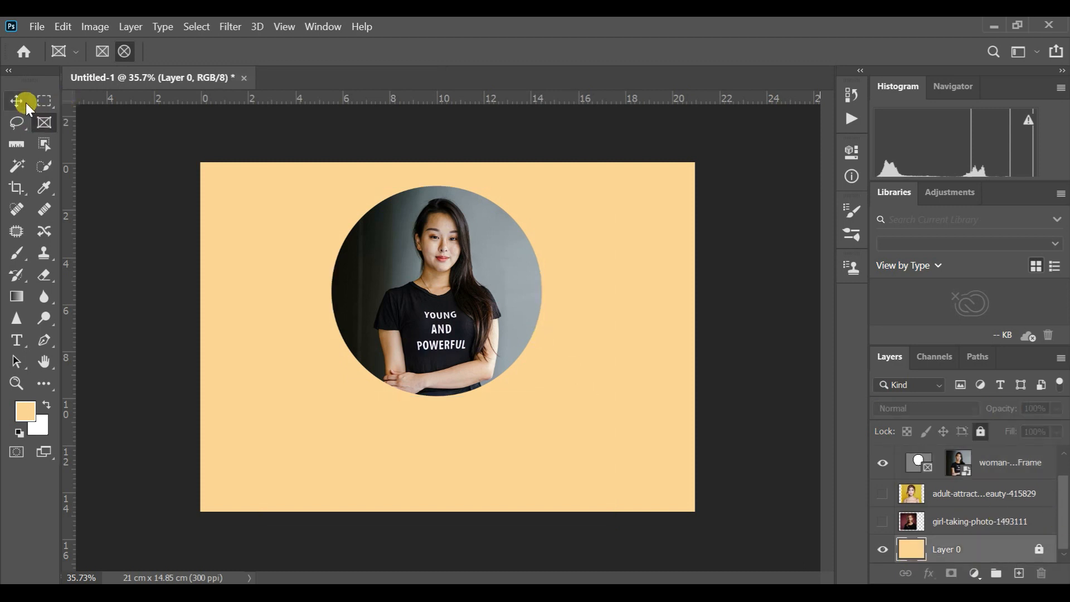
pyautogui.click(25, 103)
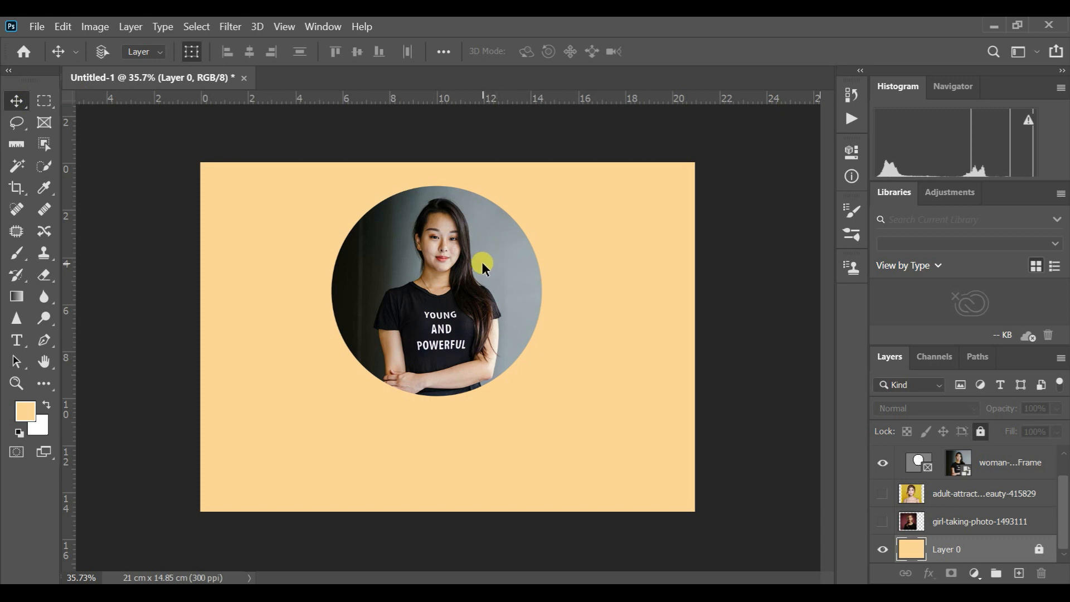
pyautogui.moveTo(483, 268); pyautogui.dragTo(474, 223)
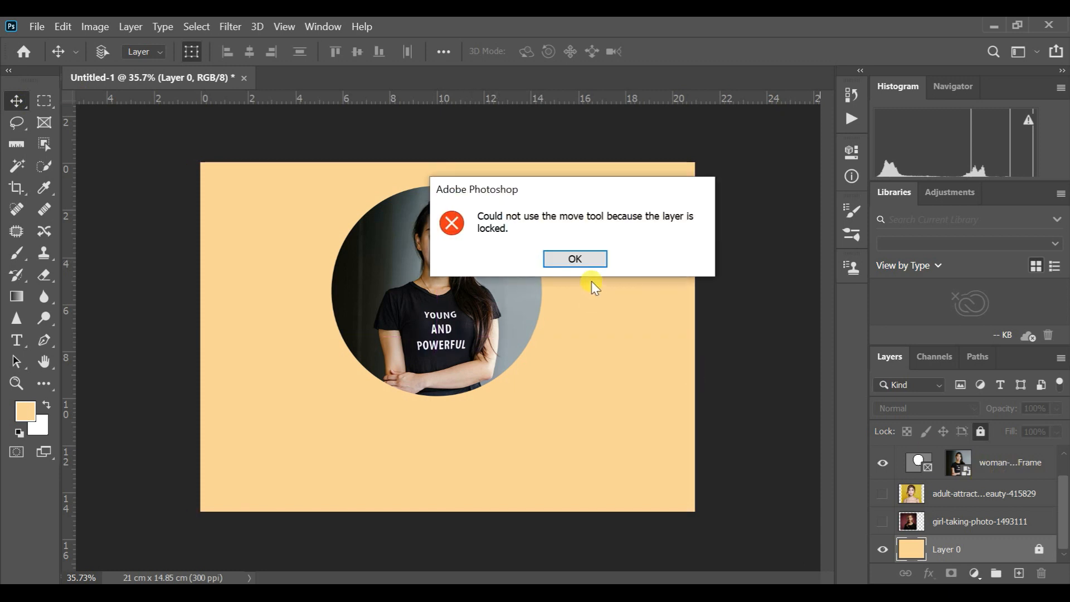
pyautogui.click(577, 257)
pyautogui.click(1012, 463)
pyautogui.moveTo(496, 284); pyautogui.dragTo(390, 272)
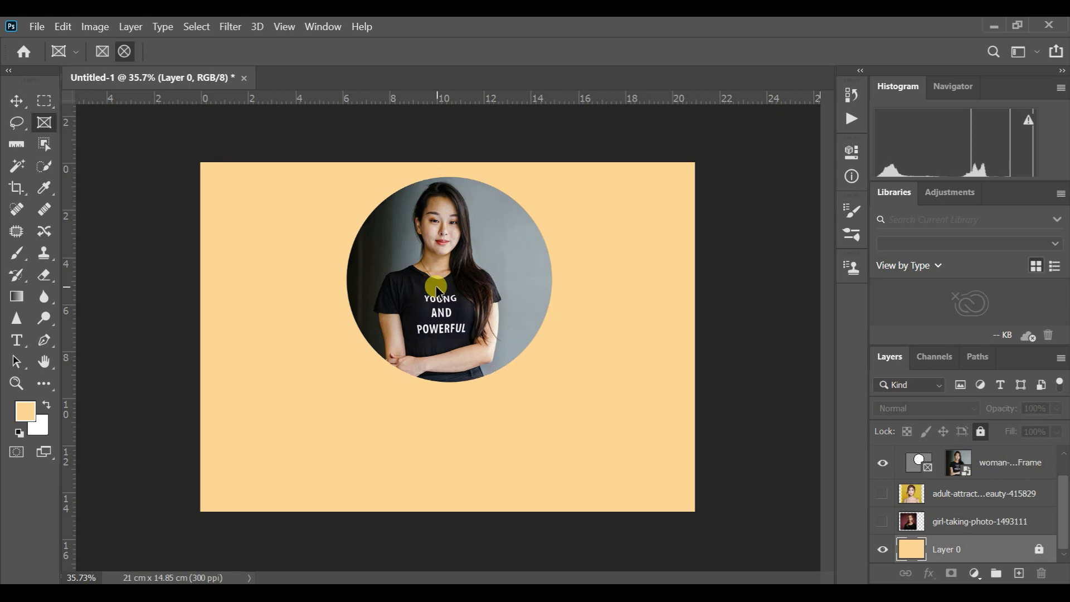
# - Undo the circular frame and marquee-select the head and shoulders of the woman in the black shirt, about 4.4 by 5.1 cm
pyautogui.hotkey('ctrl', 'z')
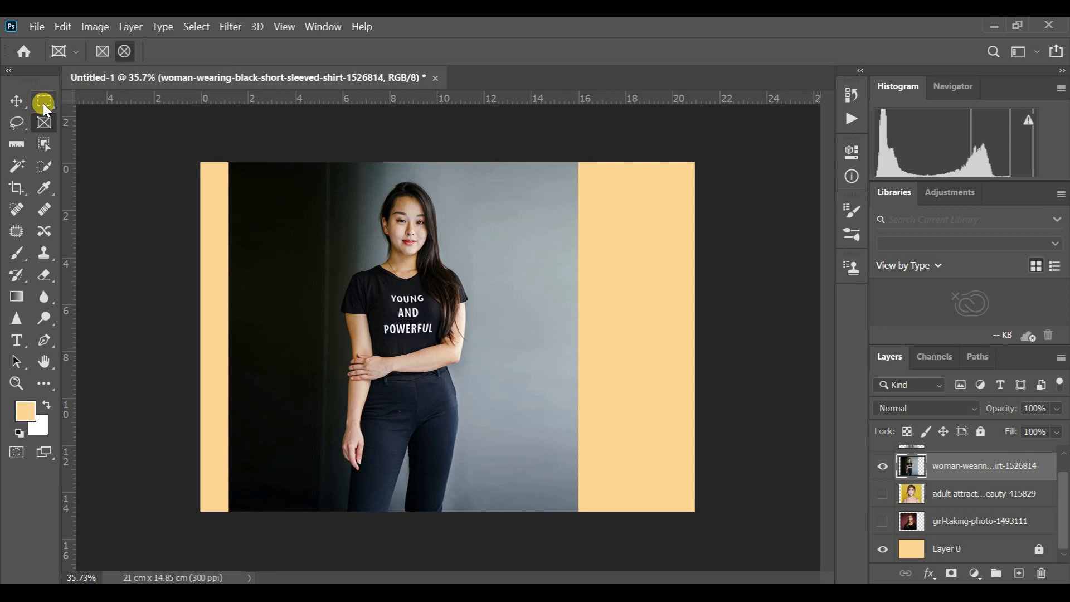
pyautogui.click(43, 103)
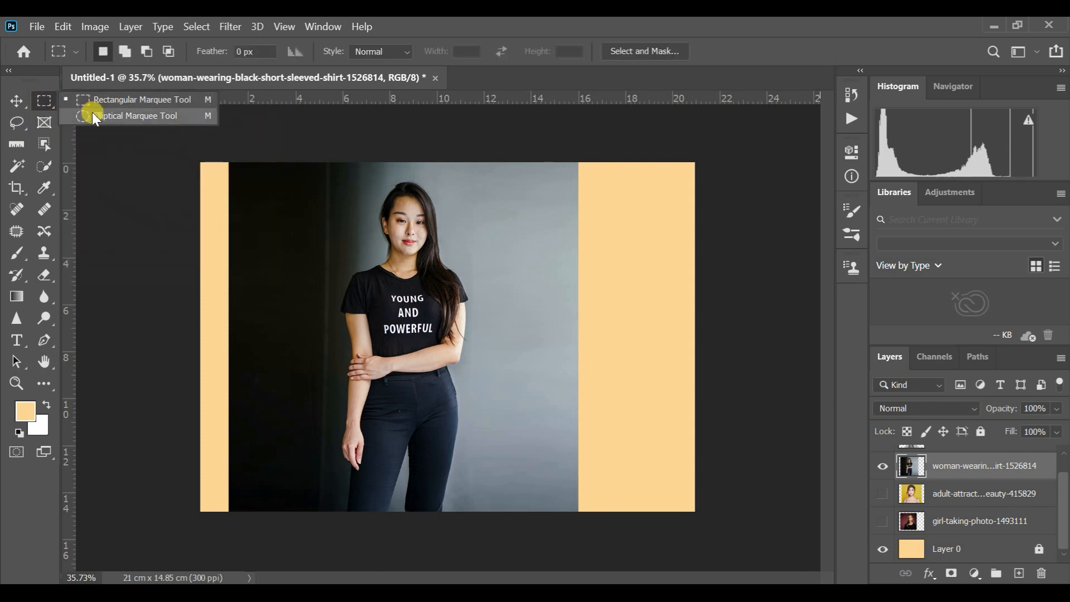
pyautogui.click(108, 102)
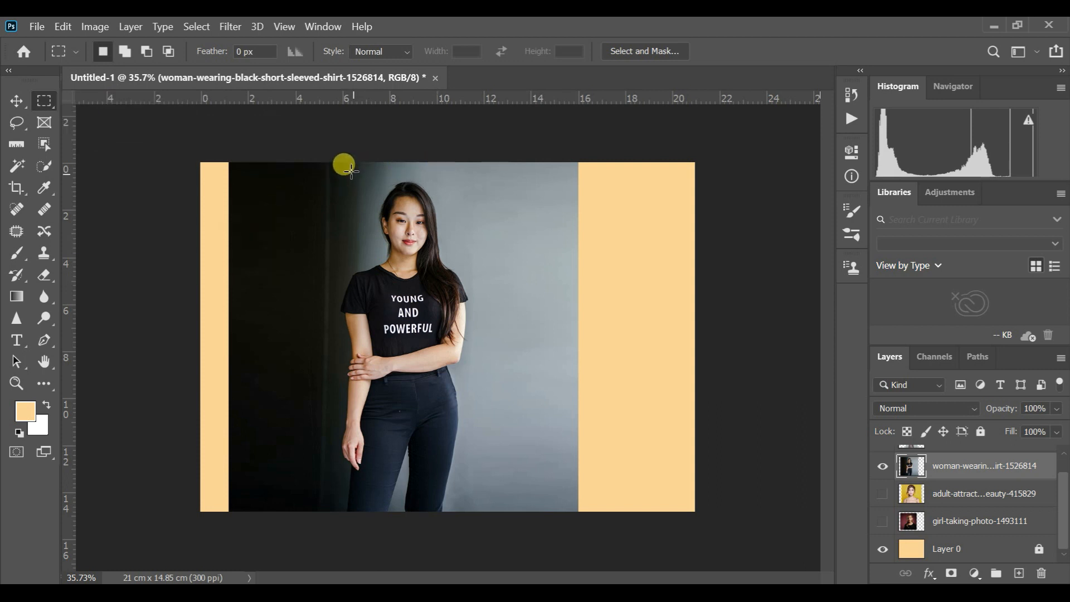
pyautogui.moveTo(353, 171); pyautogui.dragTo(457, 292)
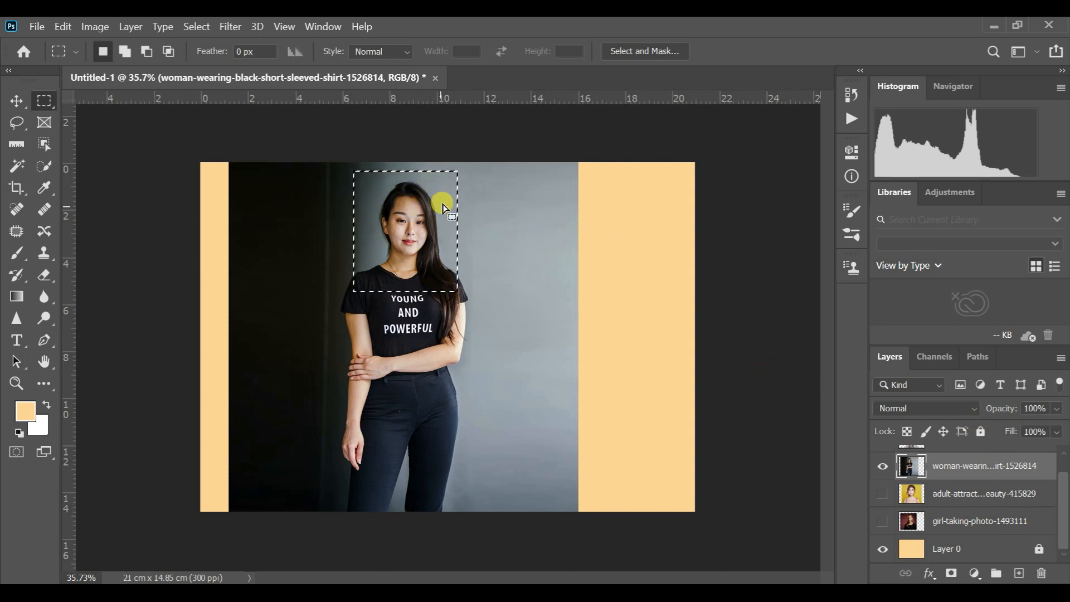
pyautogui.moveTo(443, 188); pyautogui.dragTo(443, 185)
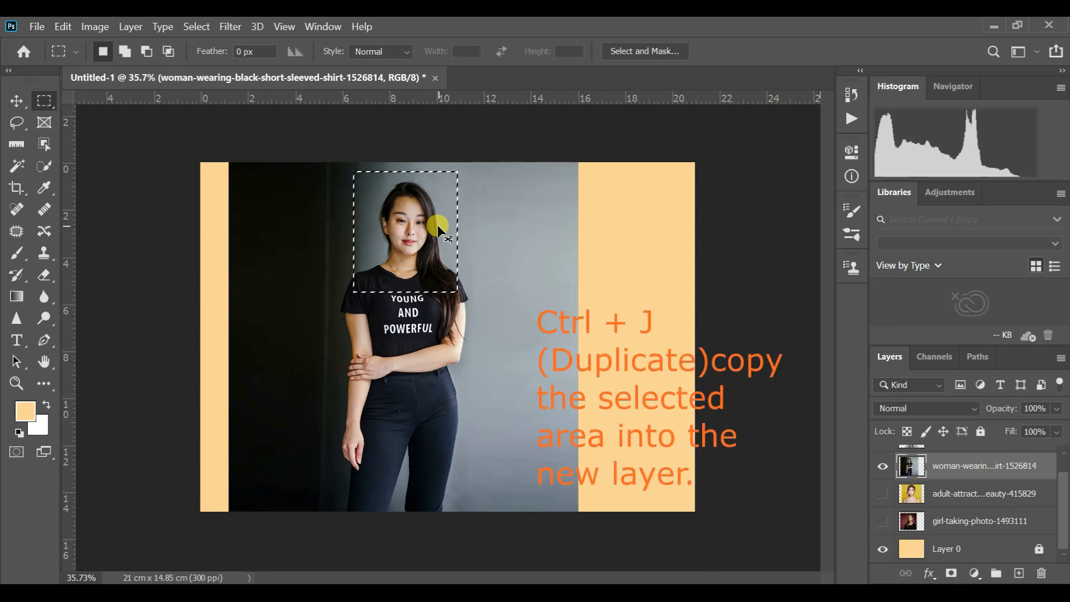
# - Copy the selected head-and-shoulders area to a new layer and delete the original black-shirt photo layer
pyautogui.hotkey('ctrl', 'j')
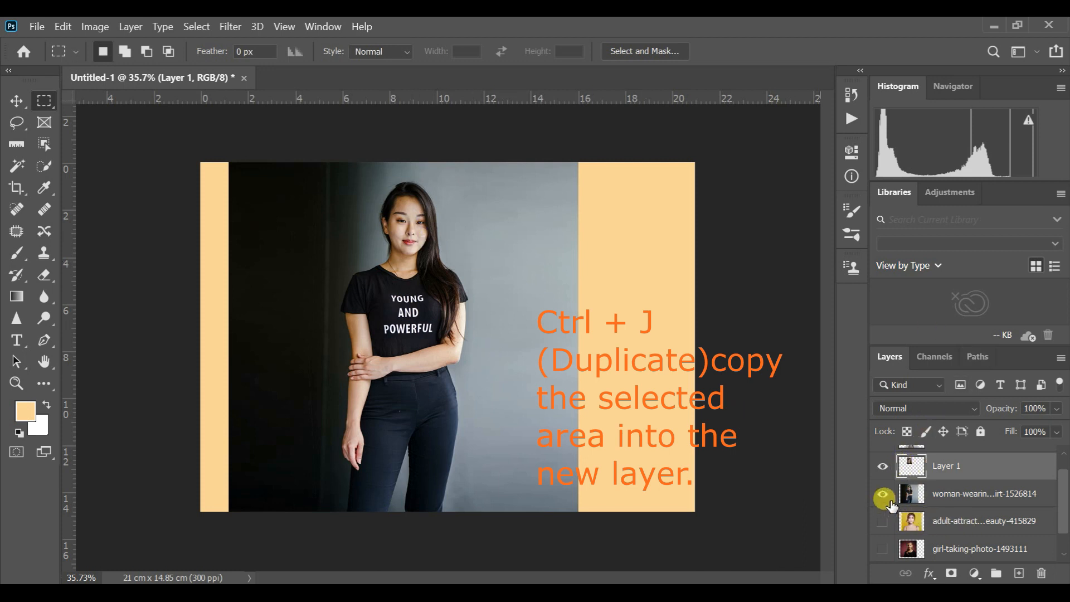
pyautogui.click(979, 499)
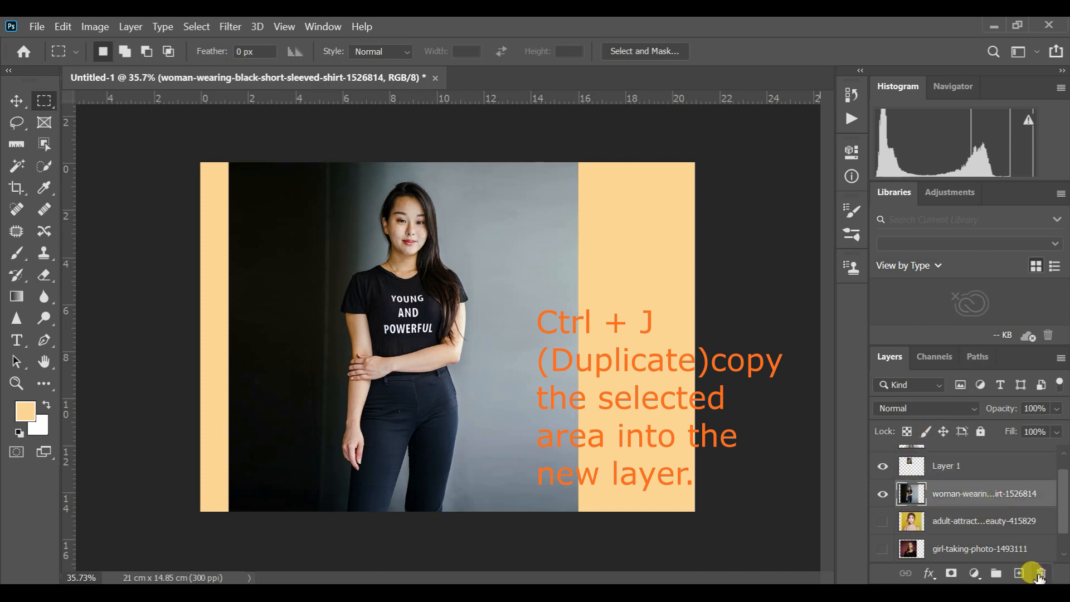
pyautogui.click(1040, 574)
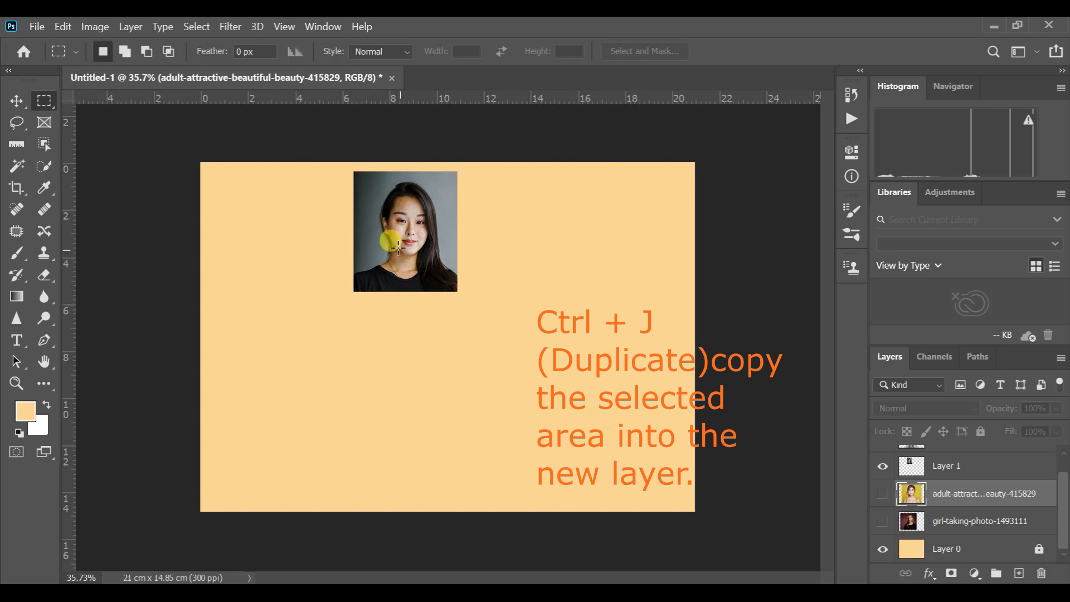
# - Move the cropped portrait on Layer 1 into the upper-left corner of the peach canvas
pyautogui.click(17, 101)
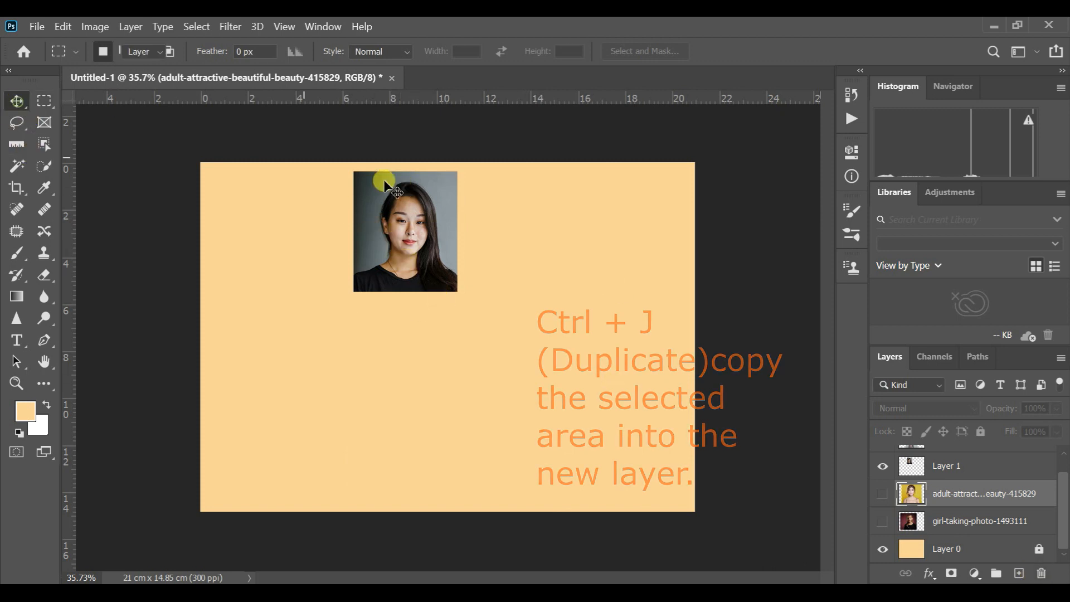
pyautogui.moveTo(402, 194); pyautogui.dragTo(378, 196)
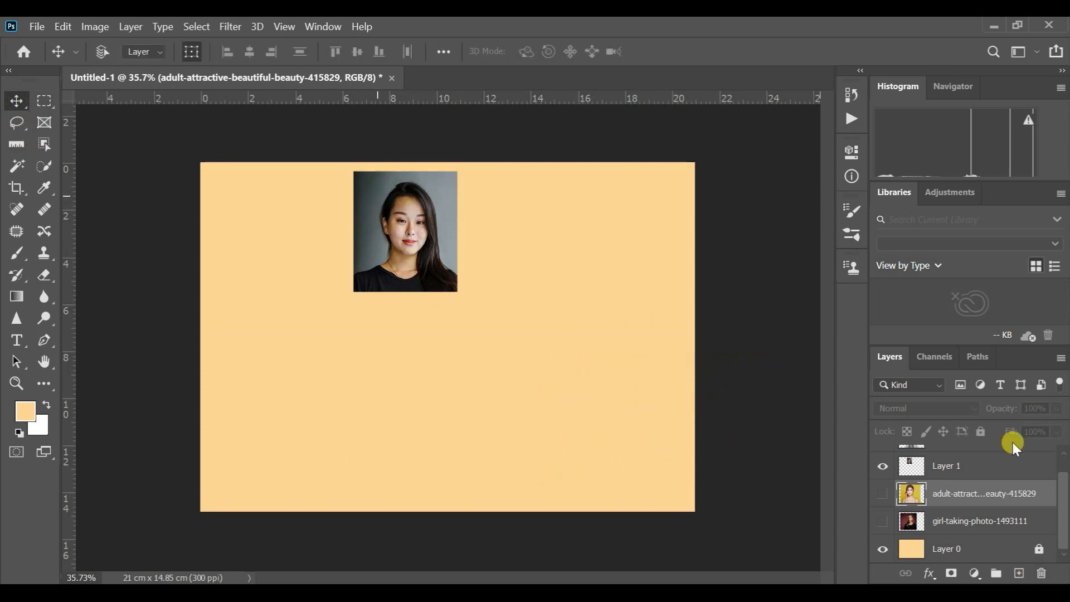
pyautogui.click(1001, 471)
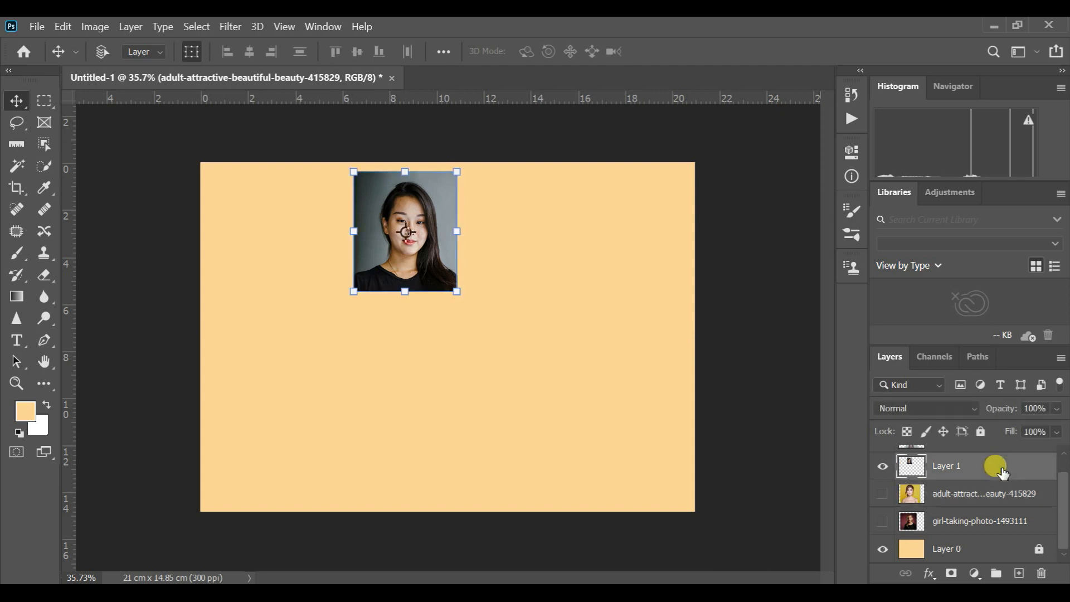
pyautogui.moveTo(428, 208); pyautogui.dragTo(301, 215)
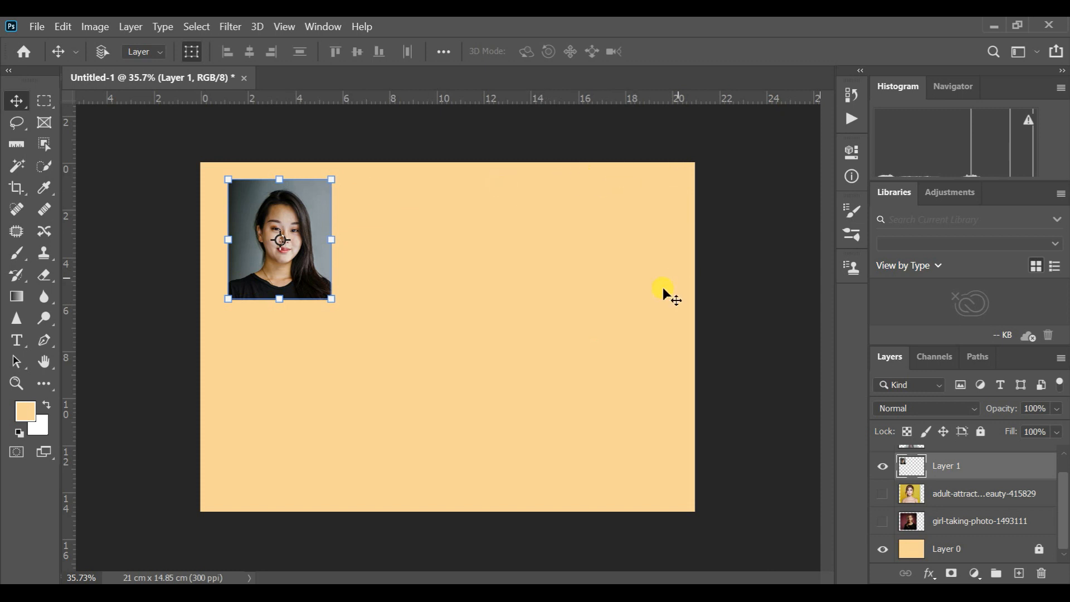
# - Show the yellow-background portrait, scale it down to about 6.5 cm wide and place it just right of the first portrait
pyautogui.click(882, 494)
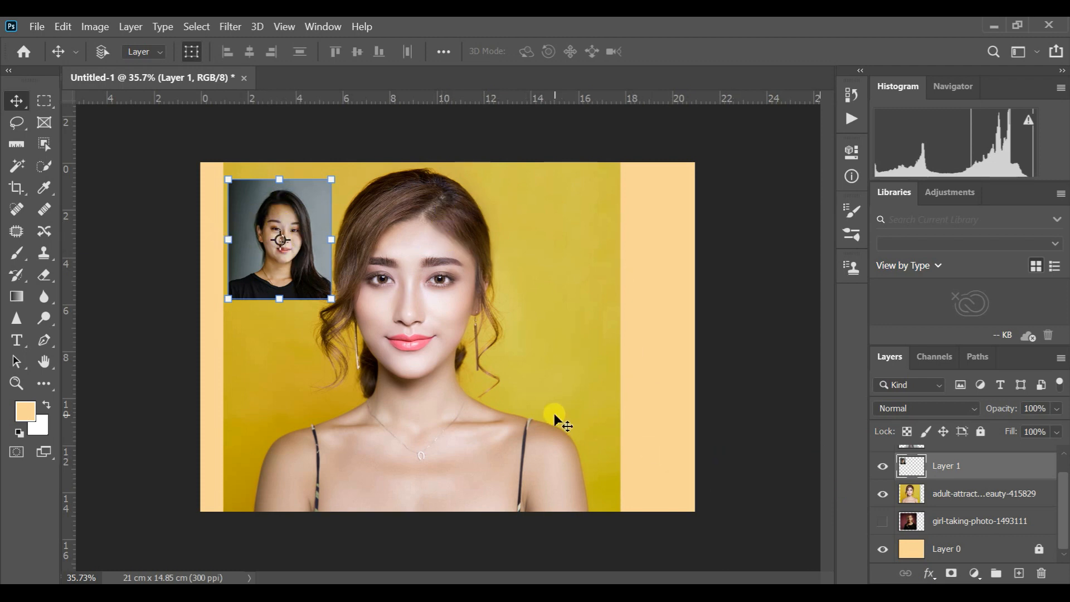
pyautogui.click(972, 496)
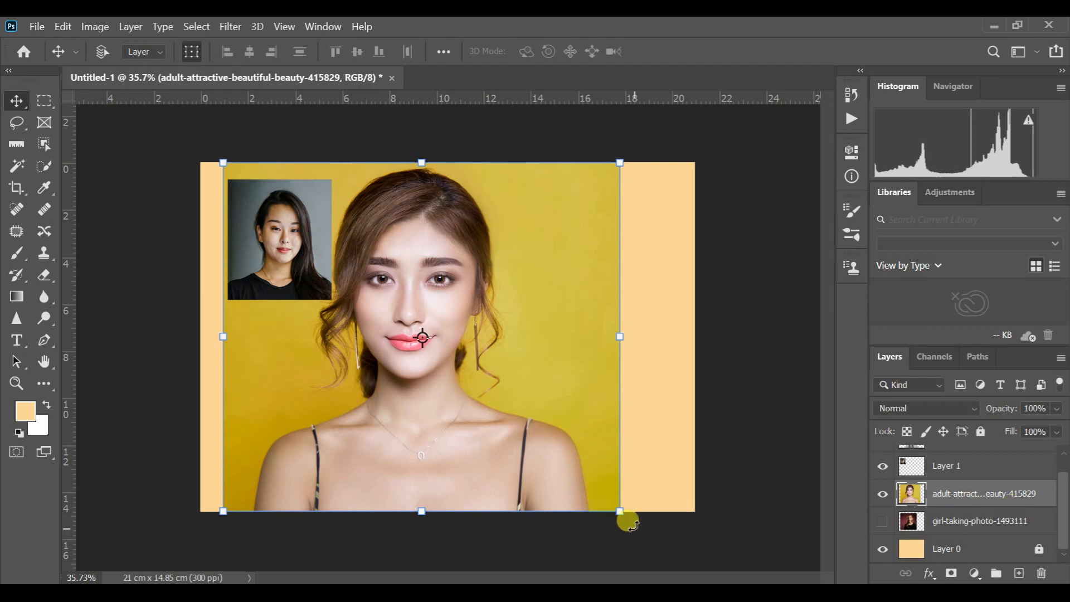
pyautogui.moveTo(619, 511); pyautogui.dragTo(438, 219)
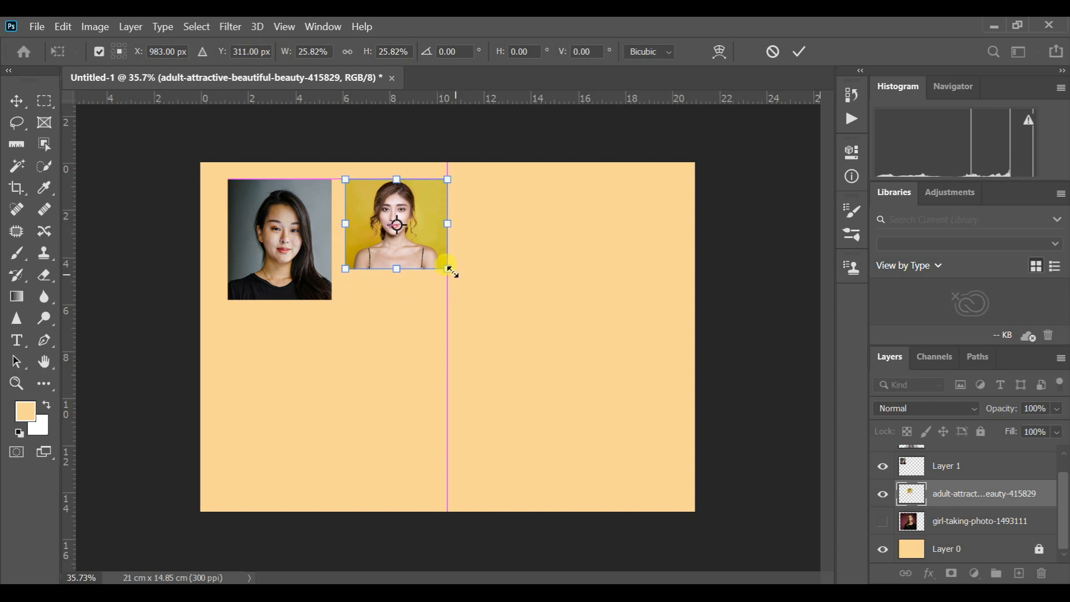
pyautogui.moveTo(449, 269); pyautogui.dragTo(494, 326)
pyautogui.click(17, 98)
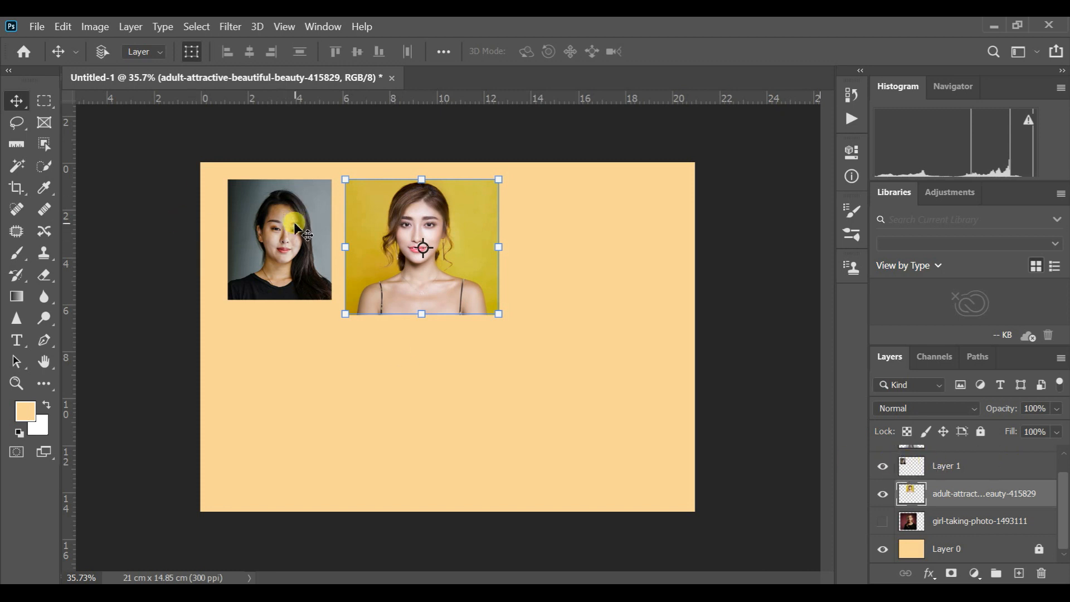
# - Load Layer 1's outline as a selection and position it over the head and shoulders in the yellow-background photo
pyautogui.click(987, 464)
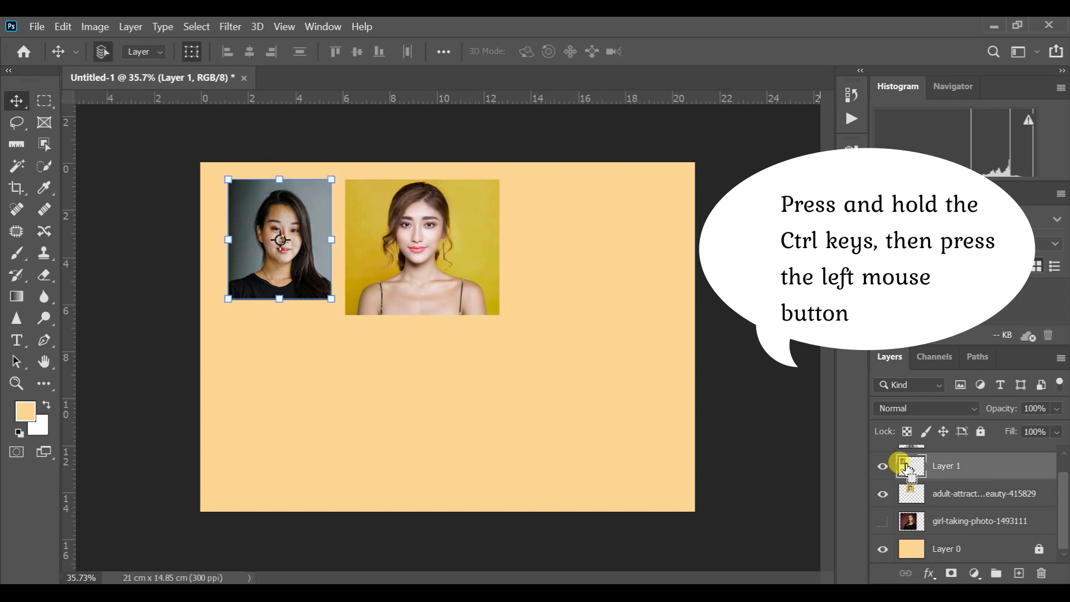
pyautogui.keyDown('ctrl'); pyautogui.click(907, 467); pyautogui.keyUp('ctrl')
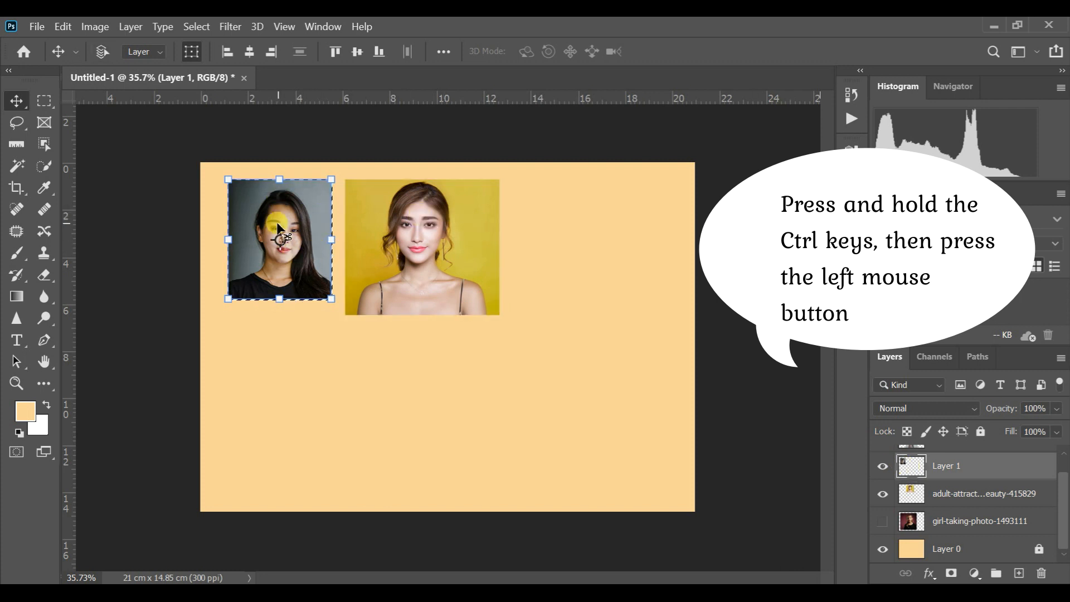
pyautogui.click(46, 102)
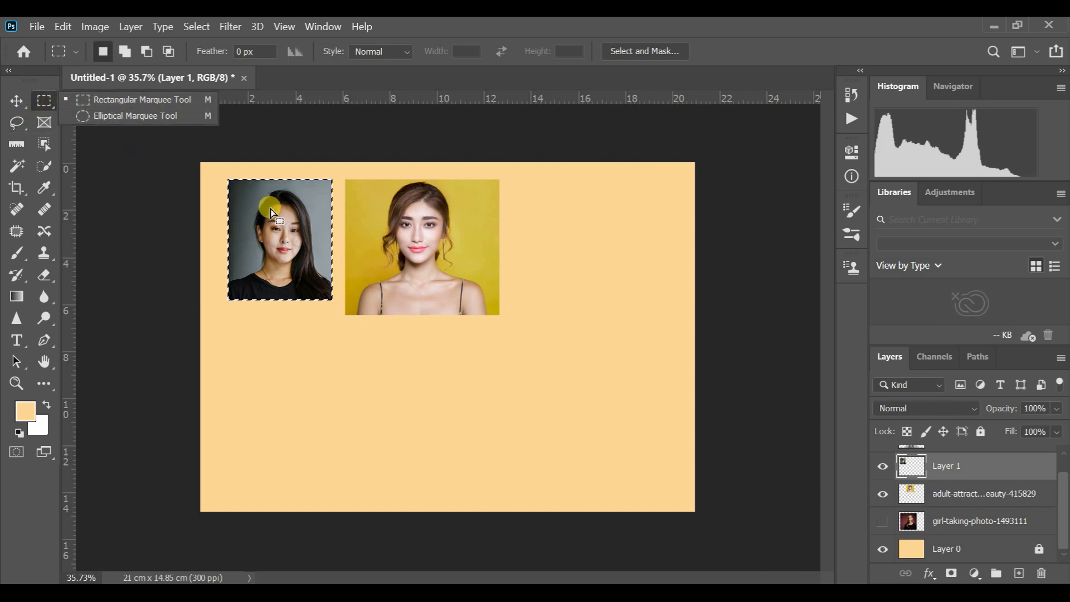
pyautogui.moveTo(286, 204); pyautogui.dragTo(409, 208)
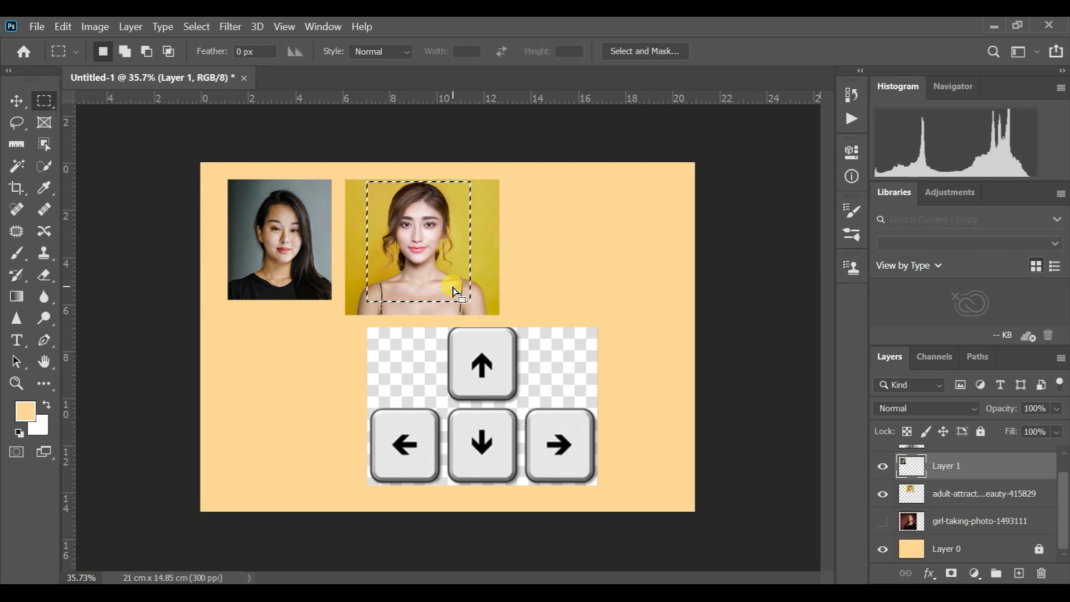
pyautogui.press('Left')
pyautogui.press('Left')
pyautogui.press('Left')
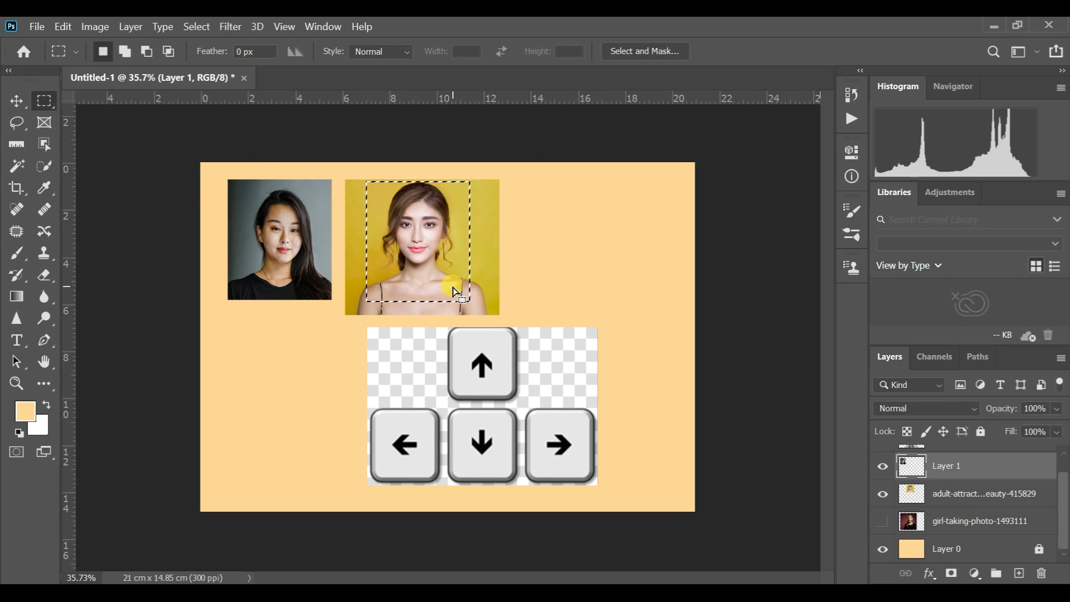
pyautogui.press('Left')
pyautogui.press('Left')
pyautogui.press('Left')
pyautogui.press('Left')
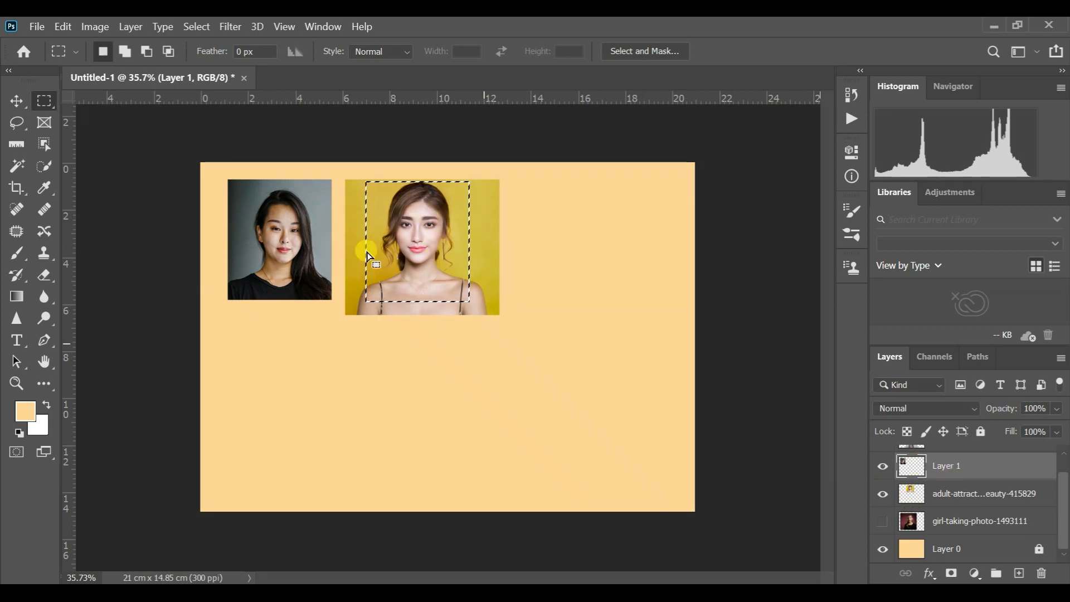
# - Copy the selected part of the yellow-background photo to a new layer and delete its original photo layer
pyautogui.click(986, 498)
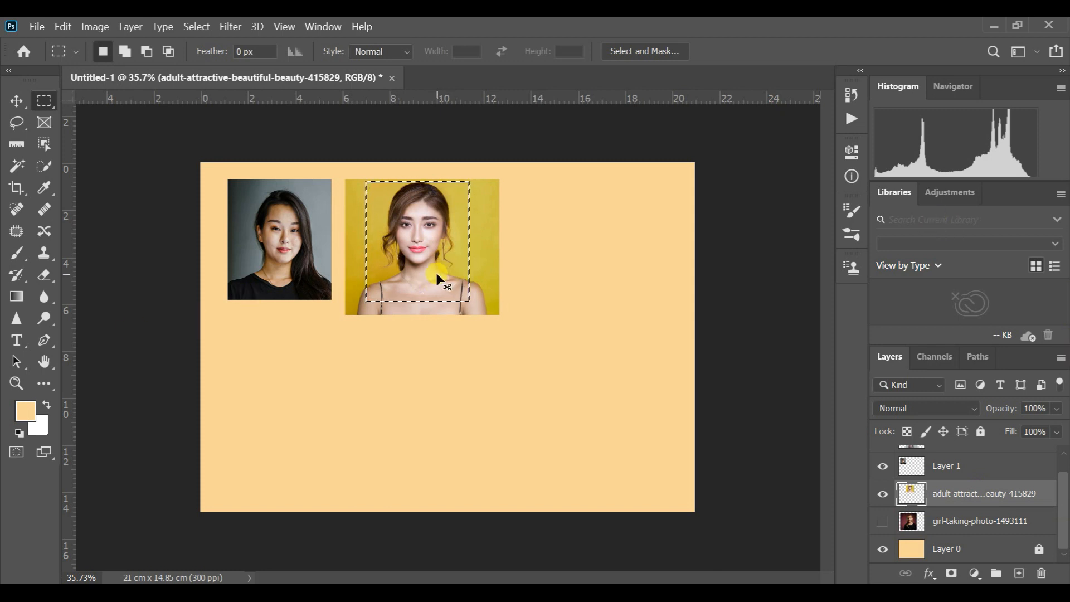
pyautogui.hotkey('ctrl', 'j')
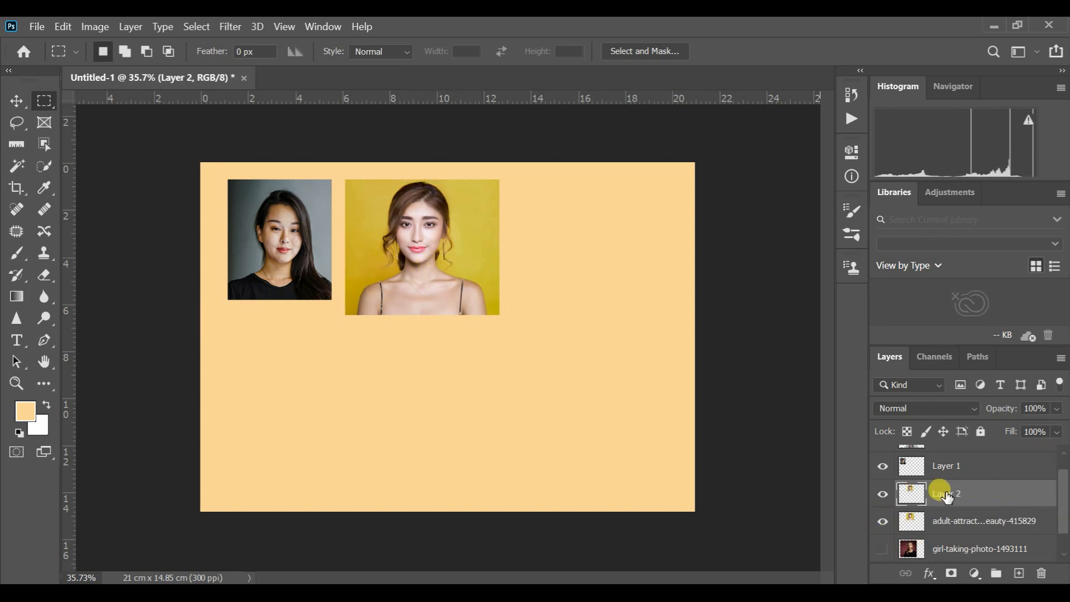
pyautogui.click(973, 521)
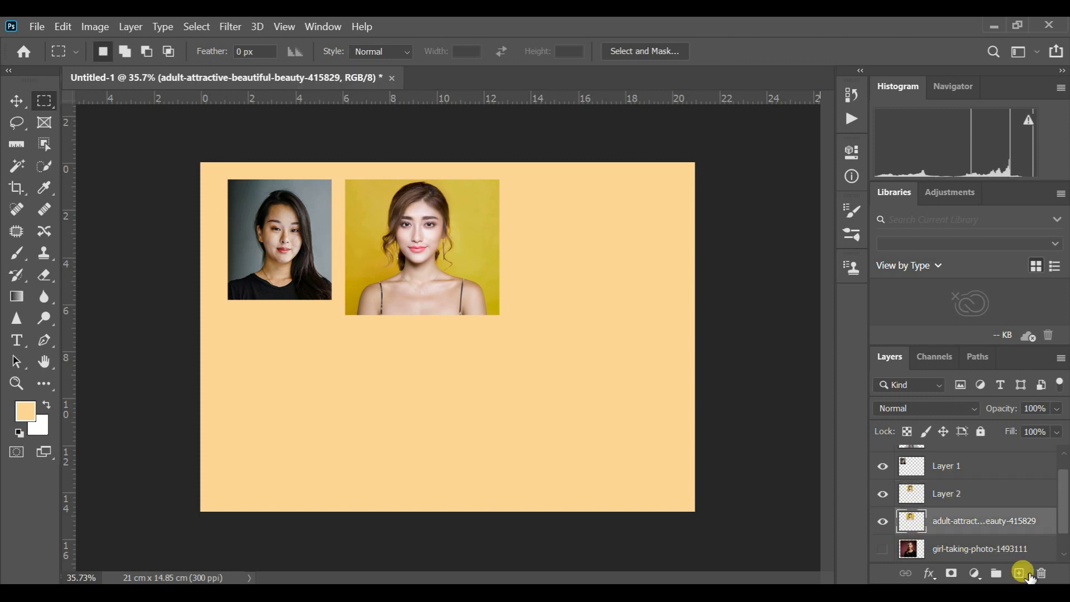
pyautogui.click(1040, 574)
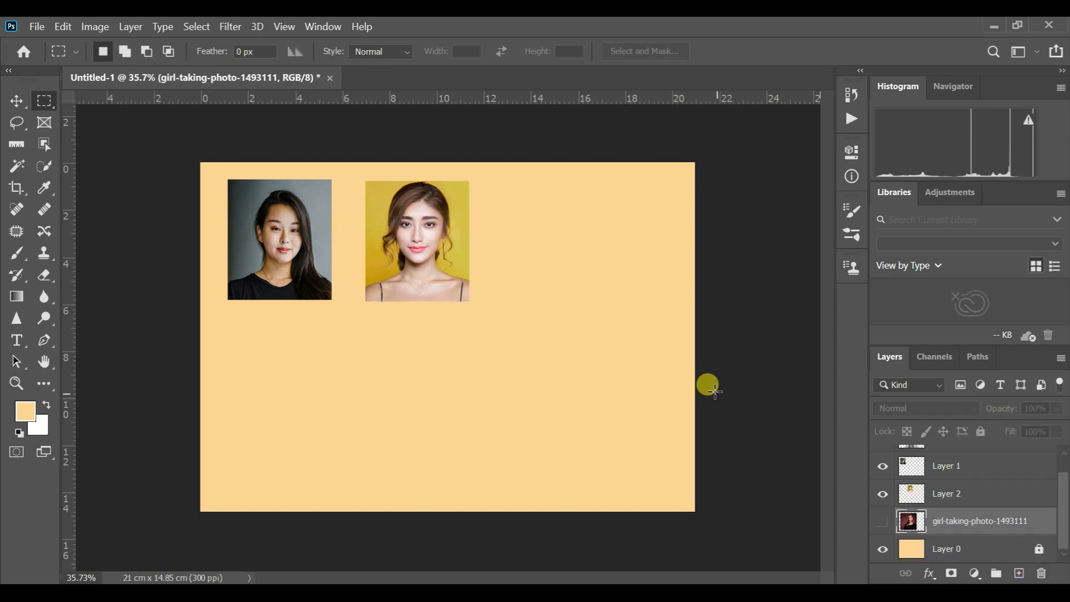
# - Move the cropped yellow portrait on Layer 2 closer to the first portrait, aligned with its top edge
pyautogui.click(19, 100)
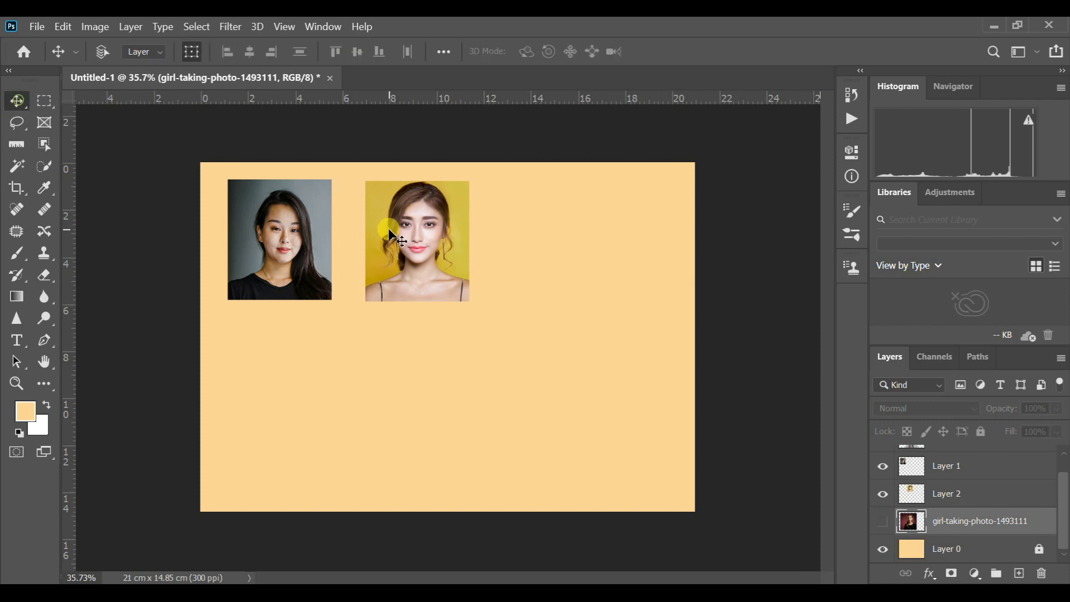
pyautogui.click(964, 494)
pyautogui.moveTo(455, 210); pyautogui.dragTo(435, 213)
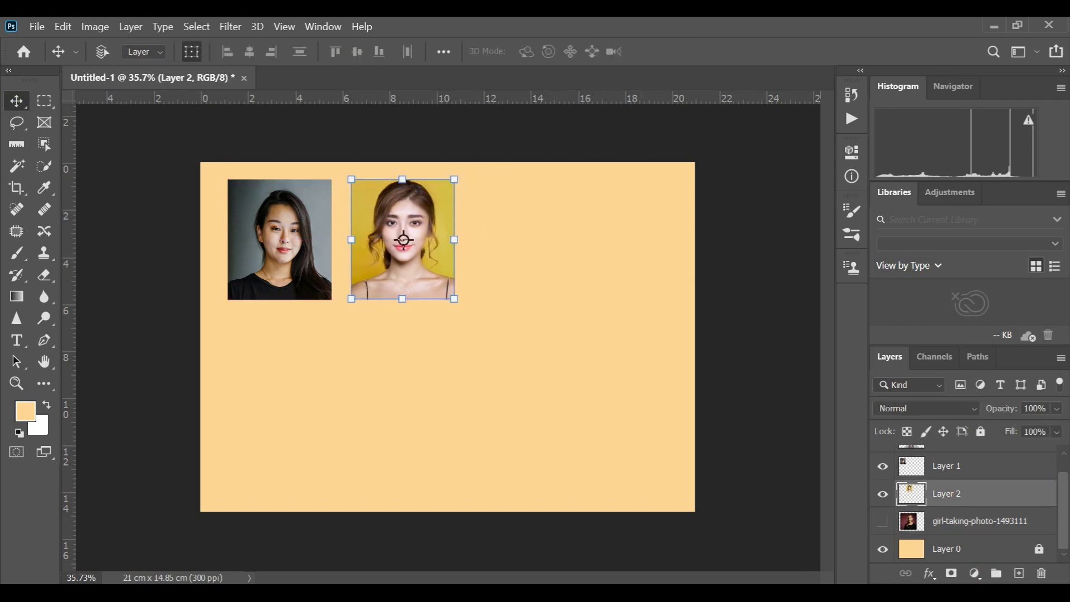
# - Show the full-length gray-background photo and move it just right of the cropped yellow portrait
pyautogui.moveTo(1060, 508); pyautogui.dragTo(1064, 491)
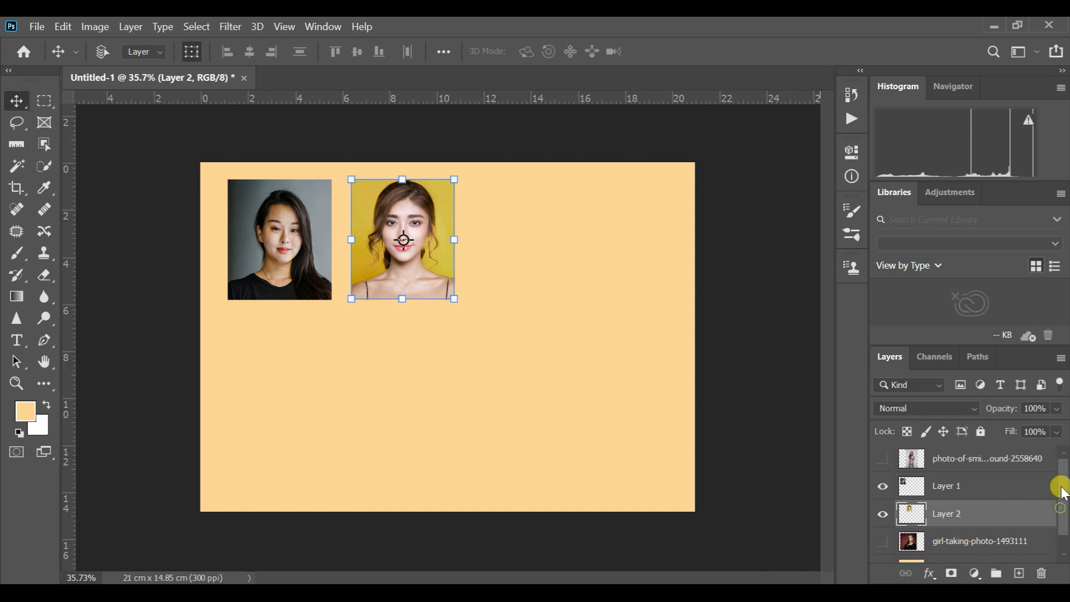
pyautogui.click(882, 486)
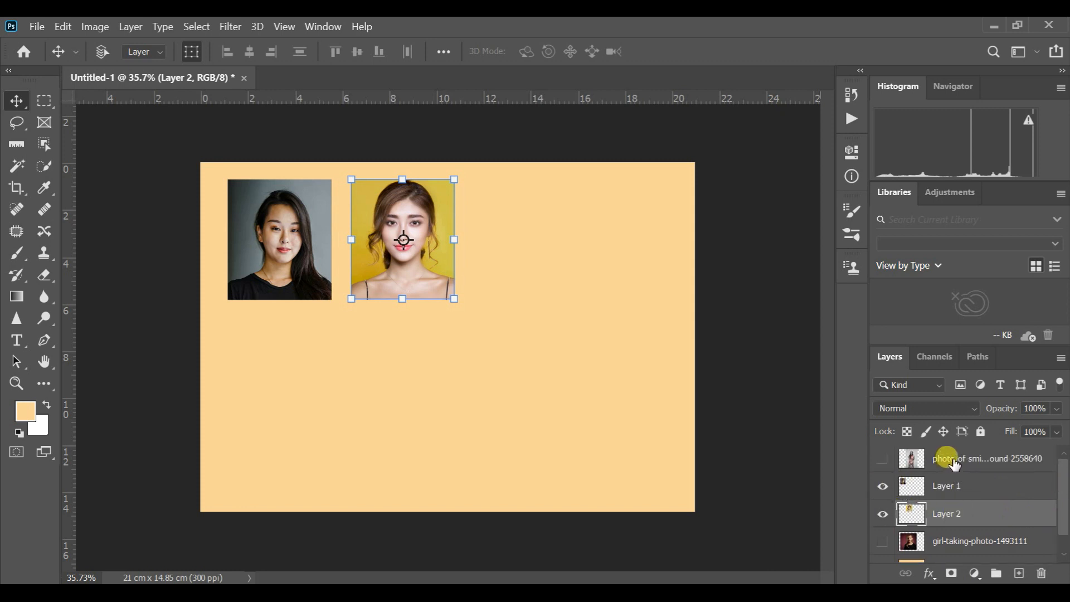
pyautogui.click(883, 458)
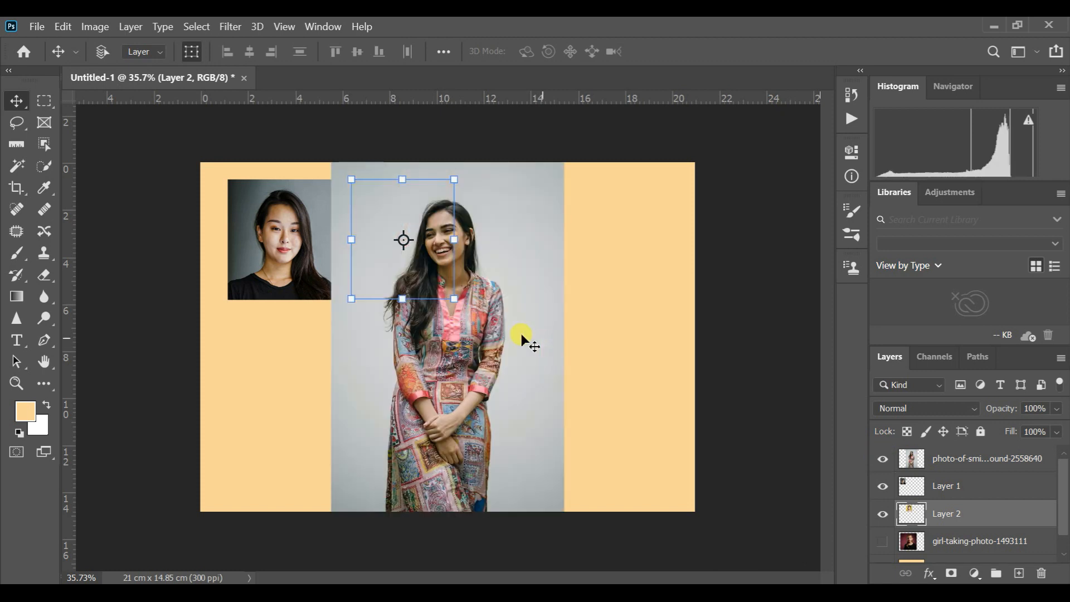
pyautogui.moveTo(518, 381); pyautogui.dragTo(640, 376)
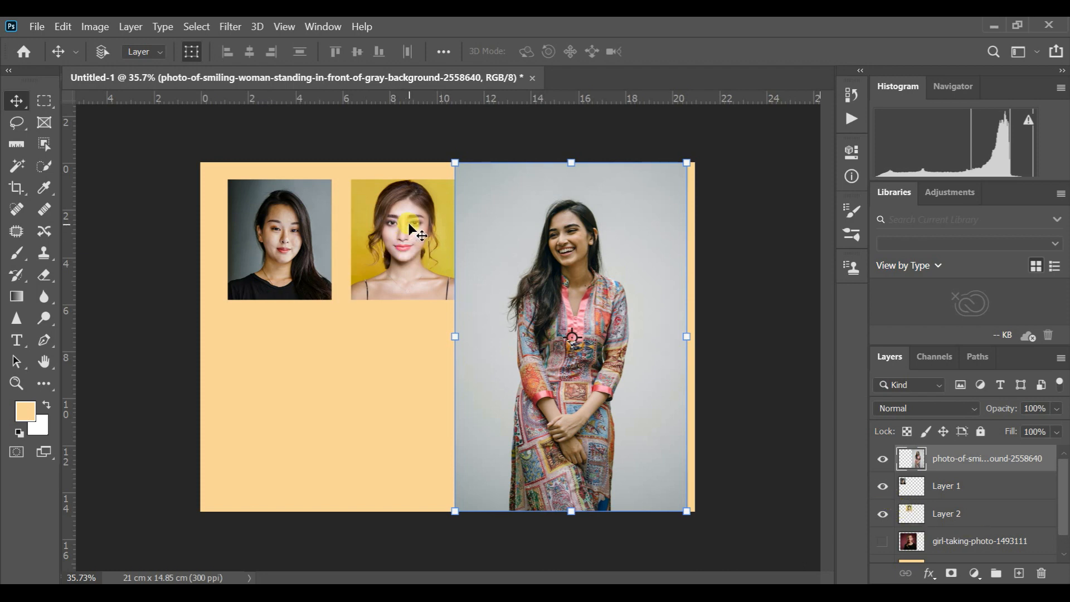
# - Load Layer 2's outline as a selection and position it over the woman's head and shoulders in the gray-background photo
pyautogui.click(912, 514)
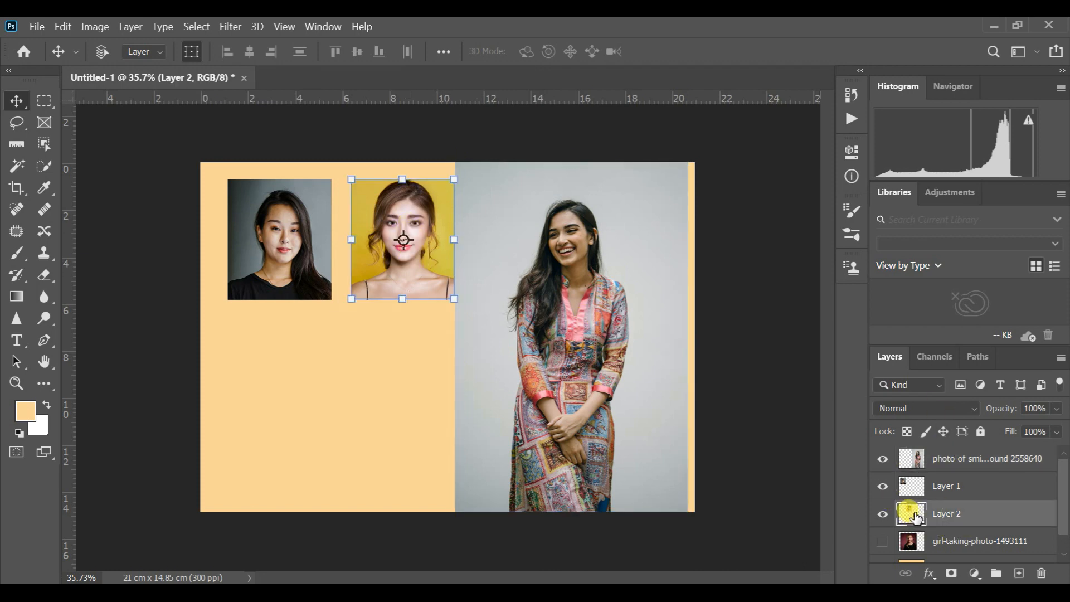
pyautogui.keyDown('ctrl'); pyautogui.click(910, 514); pyautogui.keyUp('ctrl')
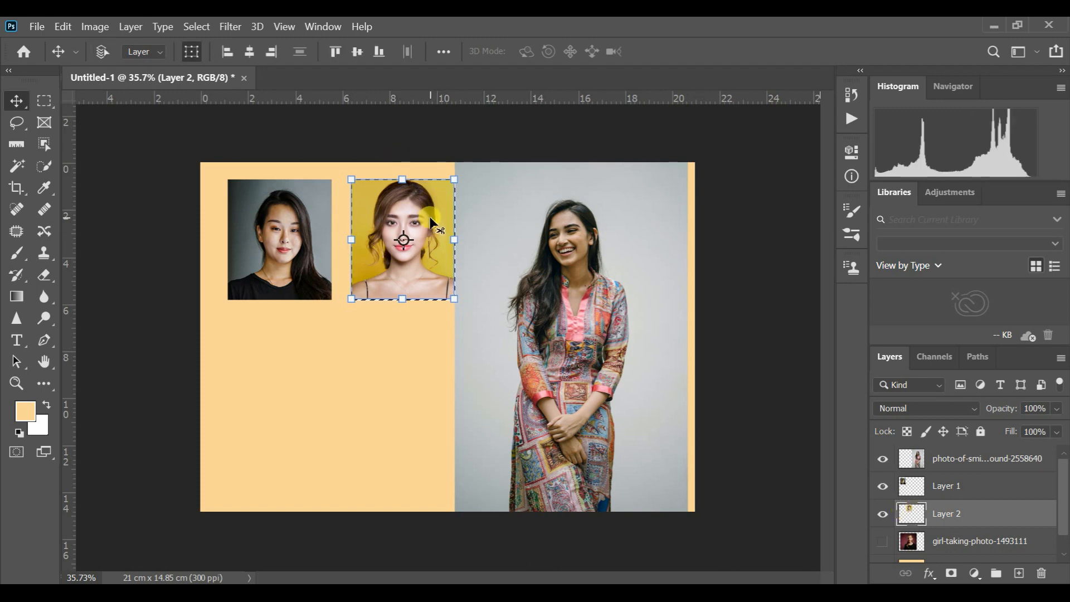
pyautogui.click(45, 103)
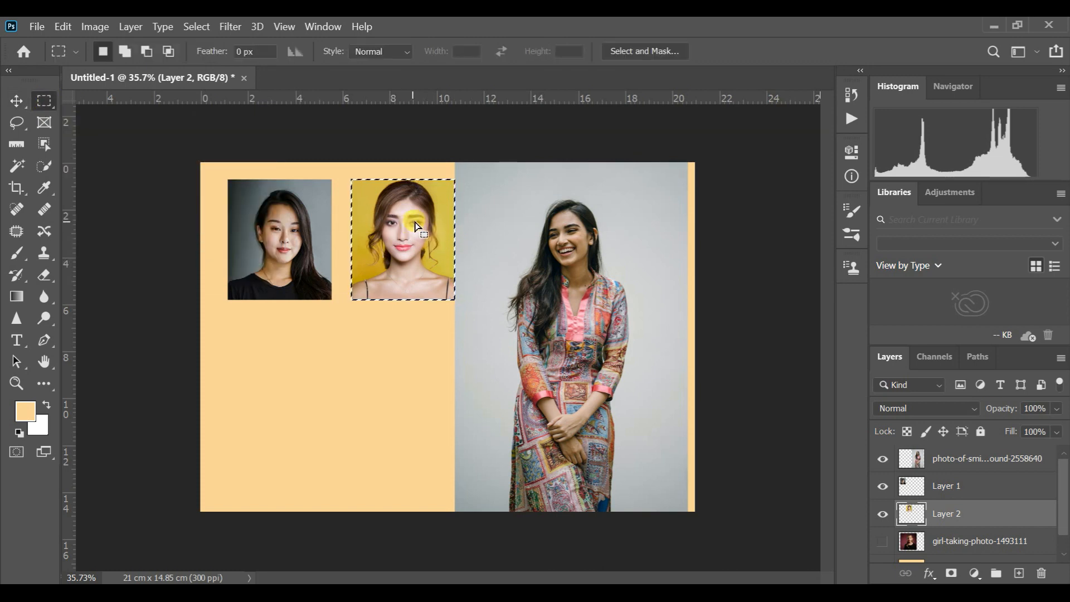
pyautogui.moveTo(421, 217); pyautogui.dragTo(581, 224)
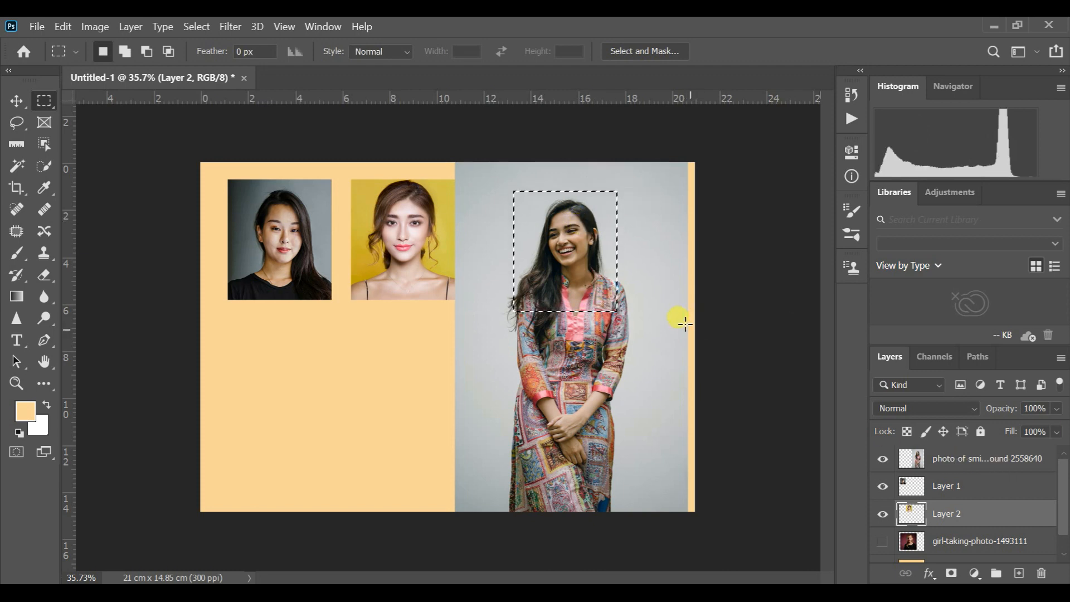
pyautogui.click(957, 462)
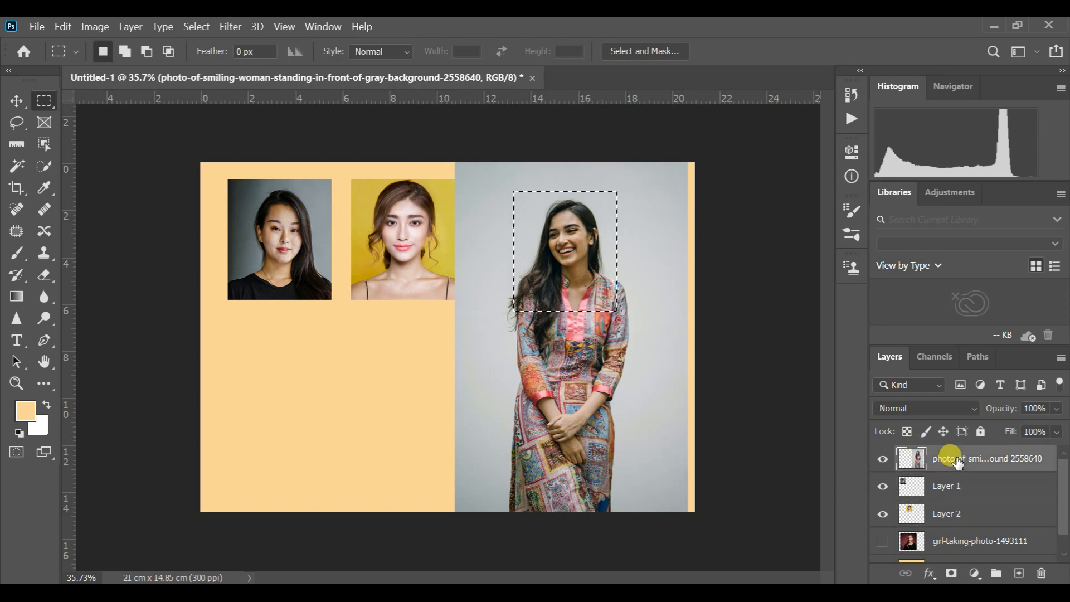
pyautogui.hotkey('ctrl', 'j')
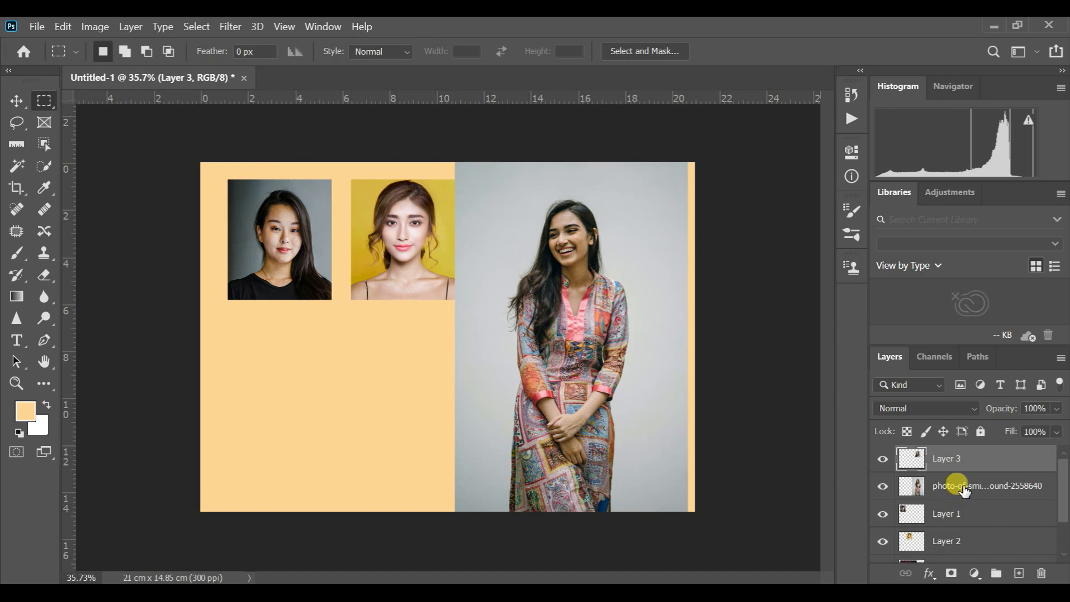
pyautogui.moveTo(964, 490); pyautogui.dragTo(1041, 573)
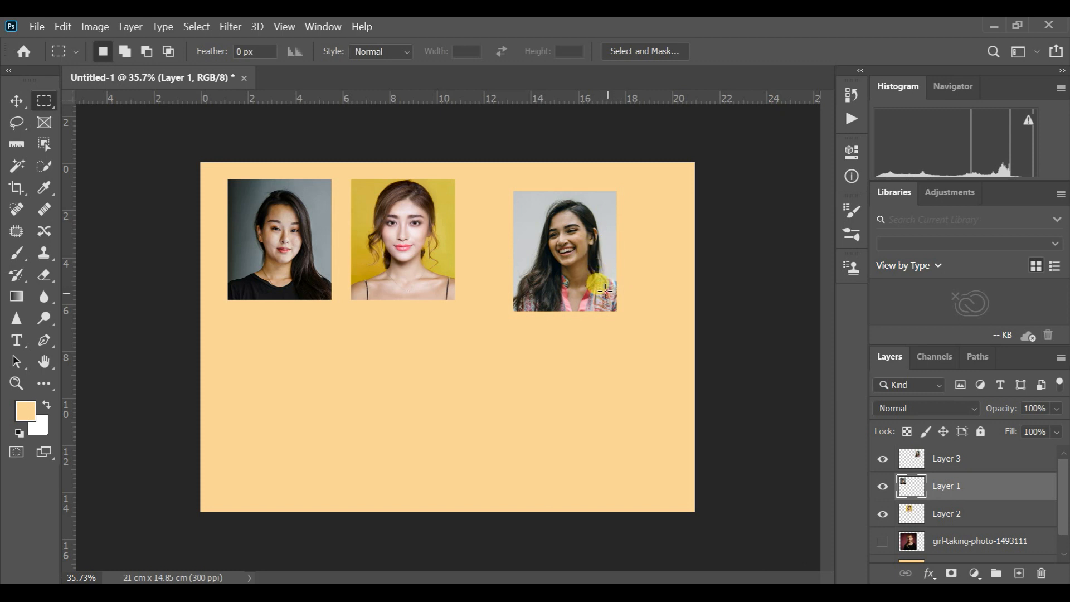
pyautogui.hotkey('ctrl', 'z')
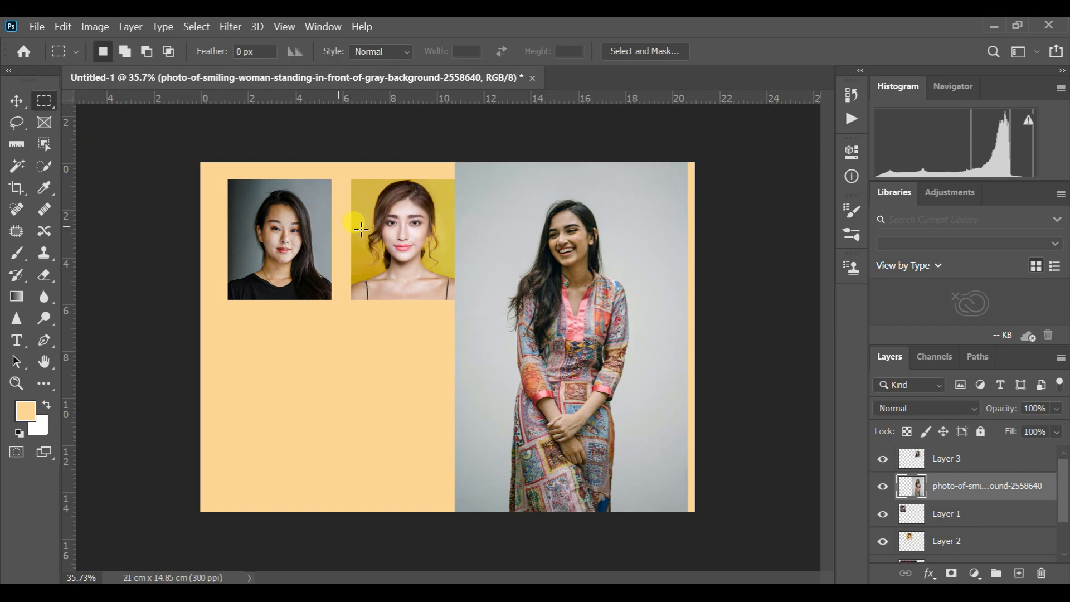
pyautogui.click(914, 462)
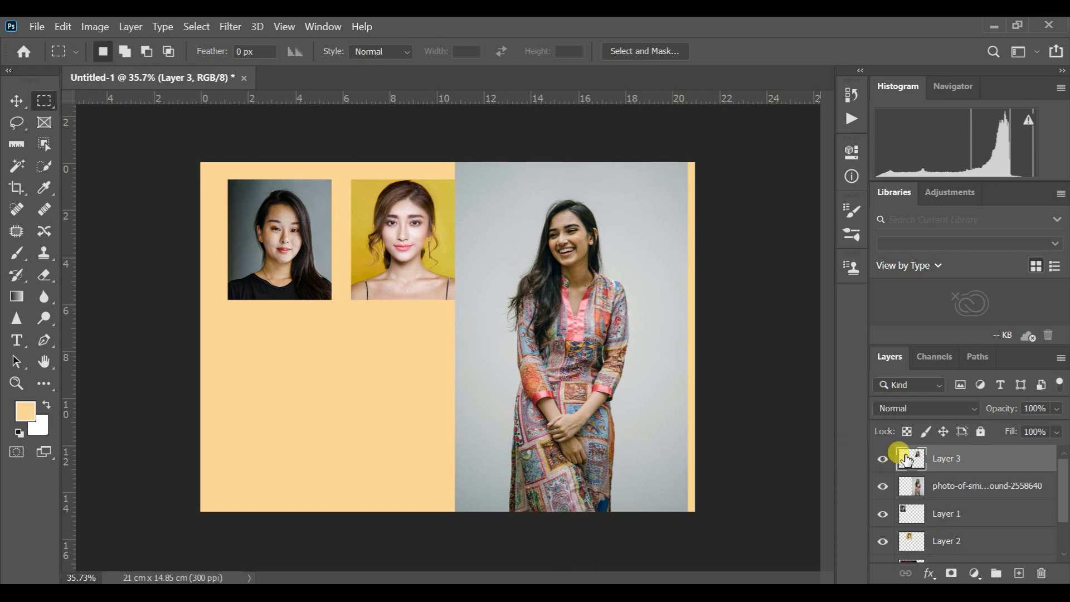
pyautogui.keyDown('ctrl'); pyautogui.click(907, 460); pyautogui.keyUp('ctrl')
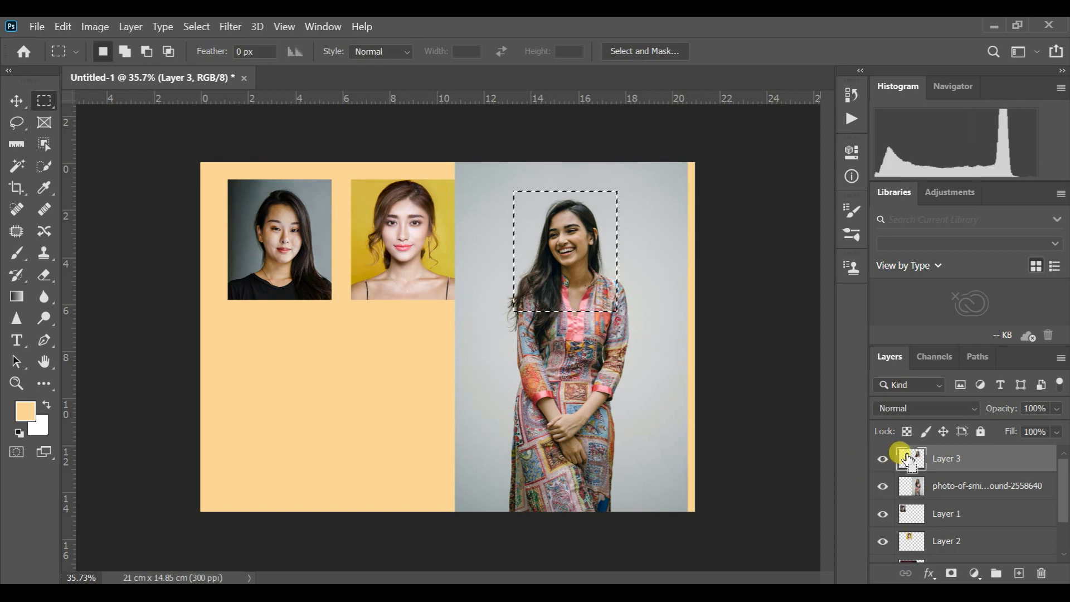
pyautogui.click(1040, 573)
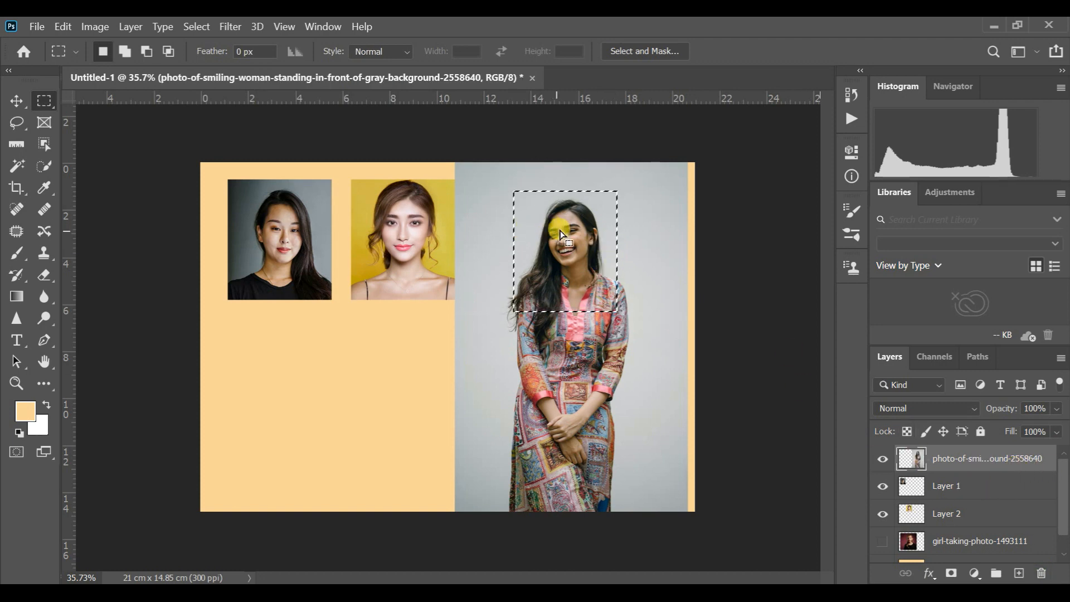
# - Shift the selection slightly right, copy that part of the gray-background photo to a new layer and delete the original photo layer
pyautogui.moveTo(600, 205); pyautogui.dragTo(603, 204)
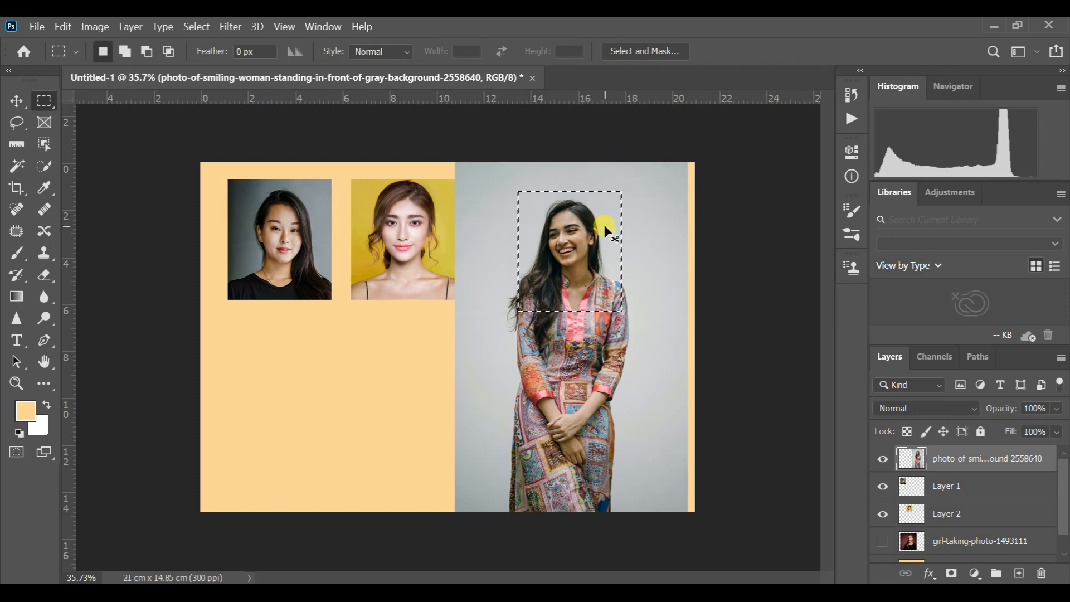
pyautogui.hotkey('ctrl', 'j')
pyautogui.moveTo(968, 485); pyautogui.dragTo(1042, 580)
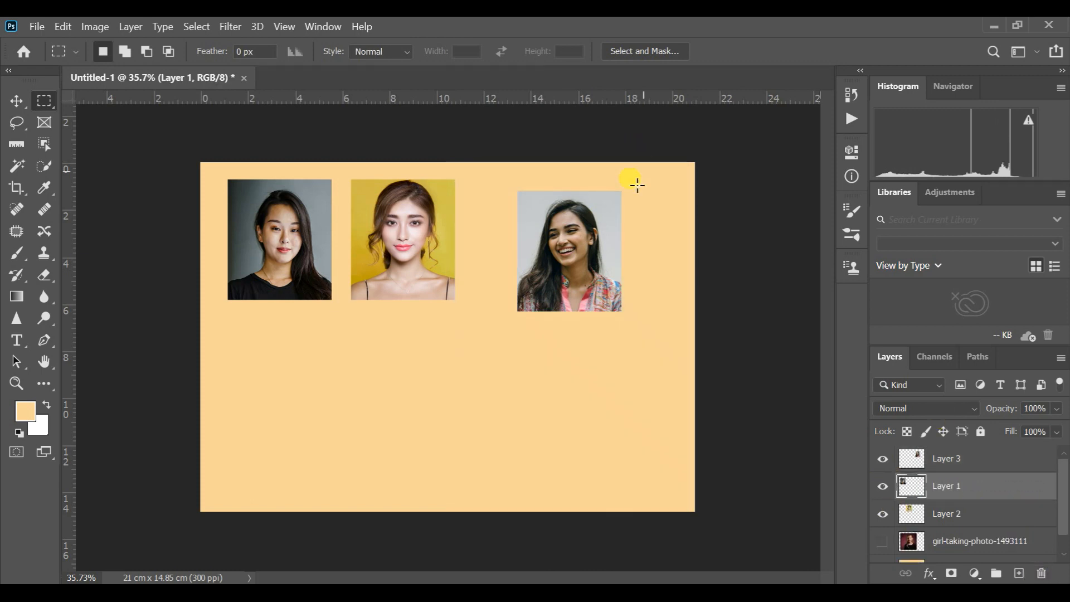
# - Move the cropped gray-background portrait on Layer 3 next to the yellow portrait, aligned with its top edge
pyautogui.click(17, 100)
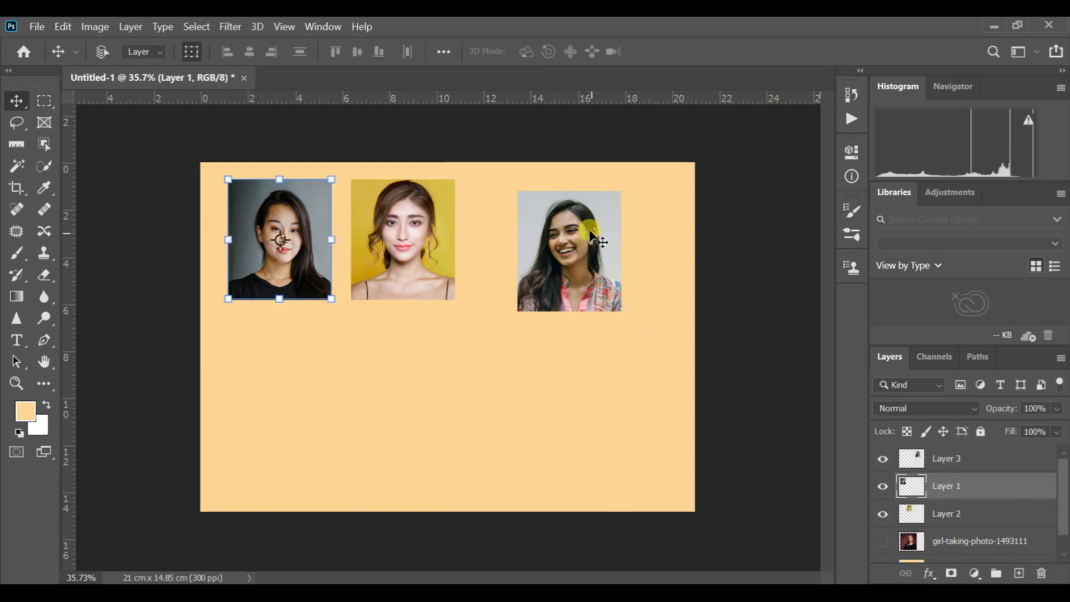
pyautogui.click(969, 459)
pyautogui.moveTo(595, 219); pyautogui.dragTo(551, 210)
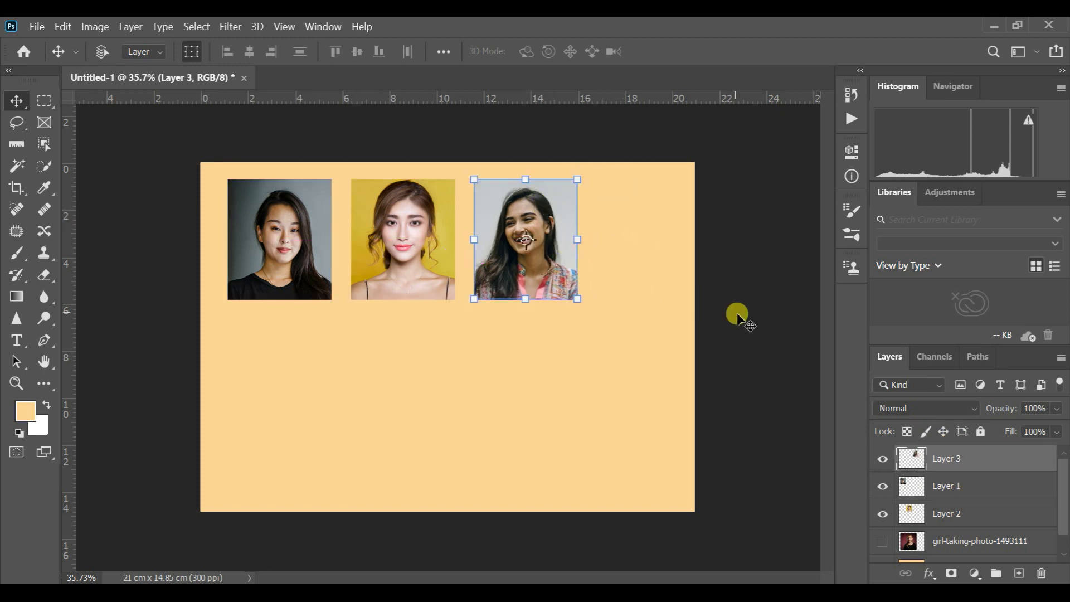
# - Show the red-background girl photo, scale it down to about 46.4% and place it below the row of portraits
pyautogui.moveTo(1066, 513)
pyautogui.mouseDown()
pyautogui.moveTo(1066, 561)
pyautogui.moveTo(1065, 456)
pyautogui.moveTo(1065, 492)
pyautogui.mouseUp()
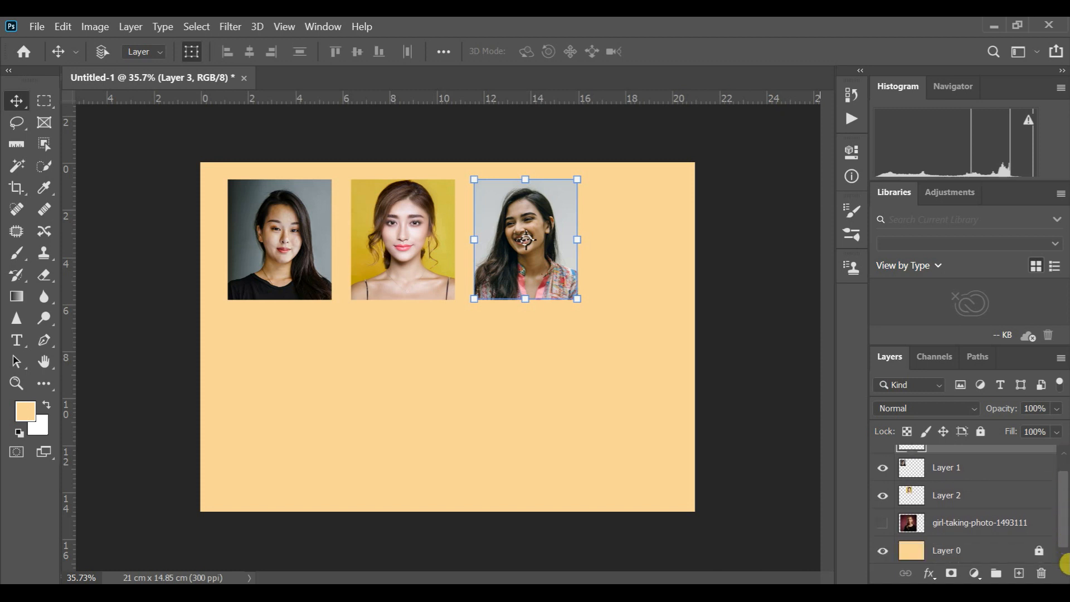
pyautogui.click(883, 524)
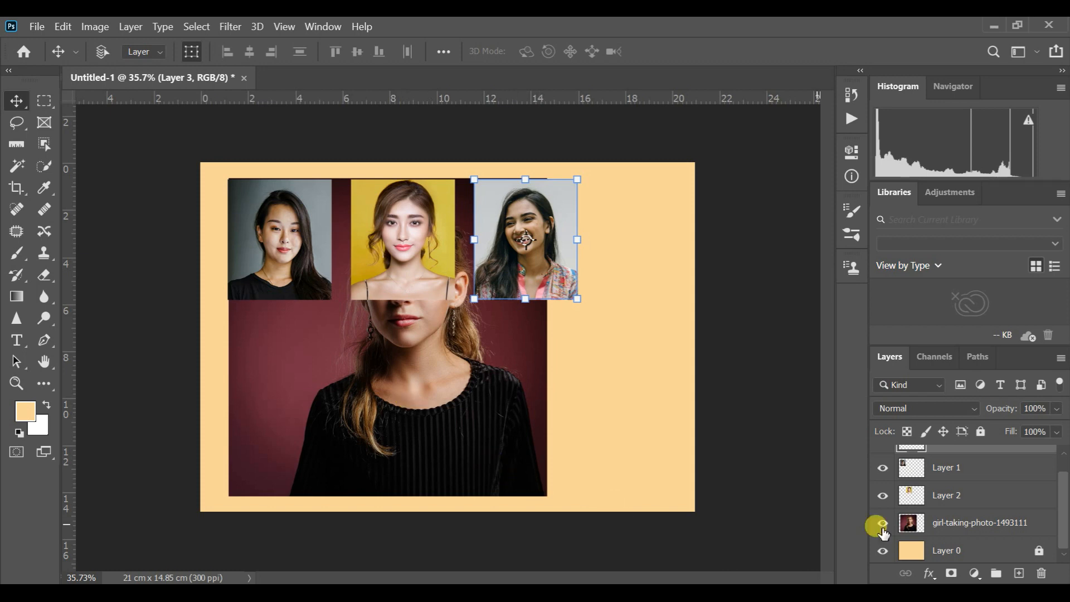
pyautogui.click(909, 524)
pyautogui.moveTo(545, 493); pyautogui.dragTo(425, 373)
pyautogui.moveTo(361, 350); pyautogui.dragTo(516, 470)
pyautogui.moveTo(574, 494); pyautogui.dragTo(527, 445)
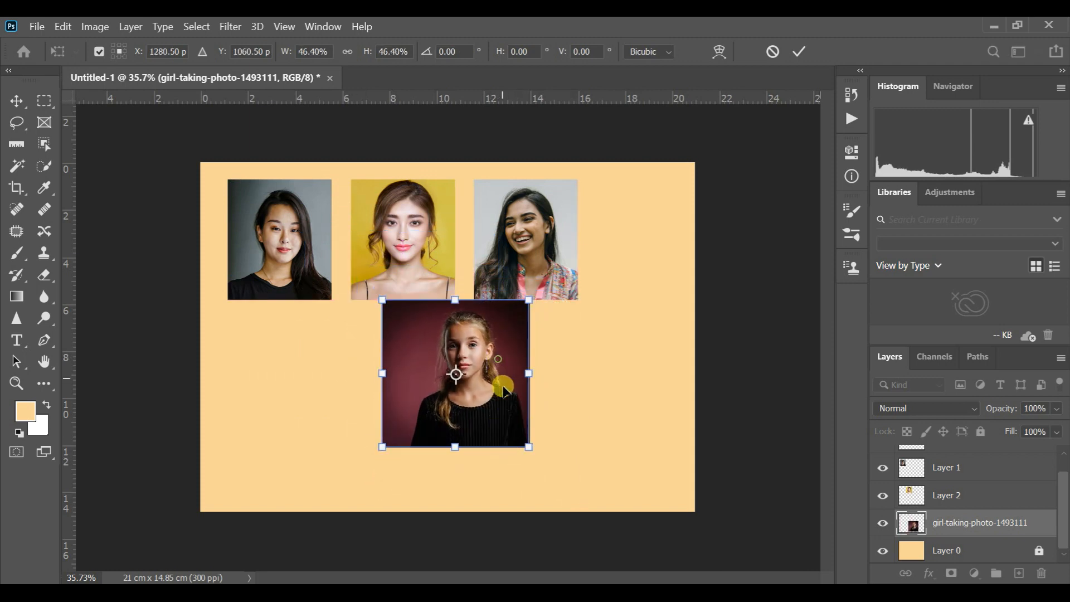
pyautogui.moveTo(498, 359); pyautogui.dragTo(503, 400)
pyautogui.click(21, 101)
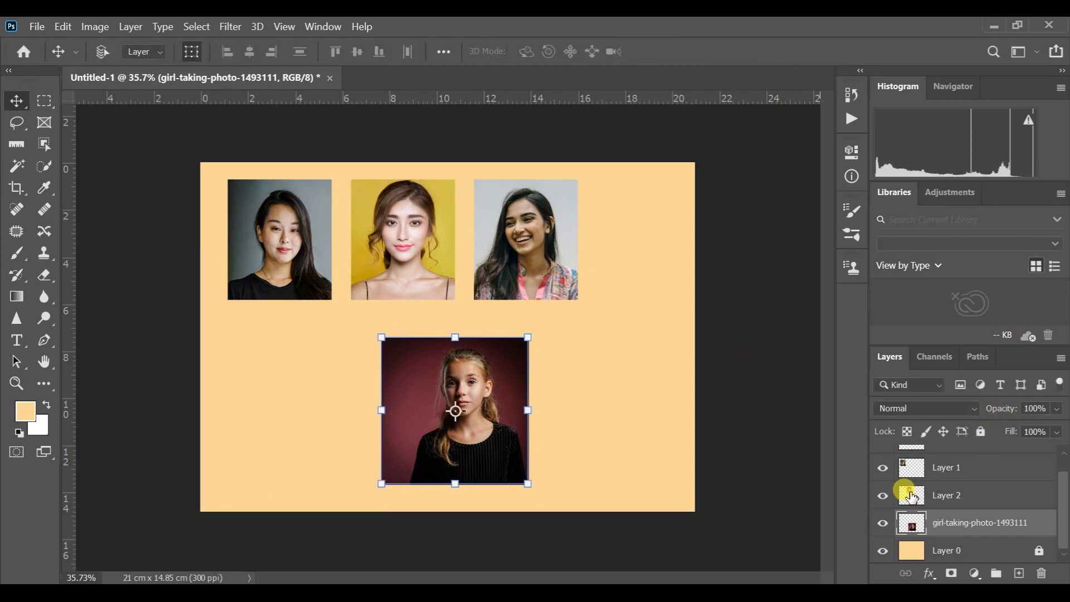
# - Load Layer 2's outline as a selection and position it over the girl's head and shoulders in the red-background photo
pyautogui.click(911, 495)
pyautogui.keyDown('ctrl'); pyautogui.click(910, 495); pyautogui.keyUp('ctrl')
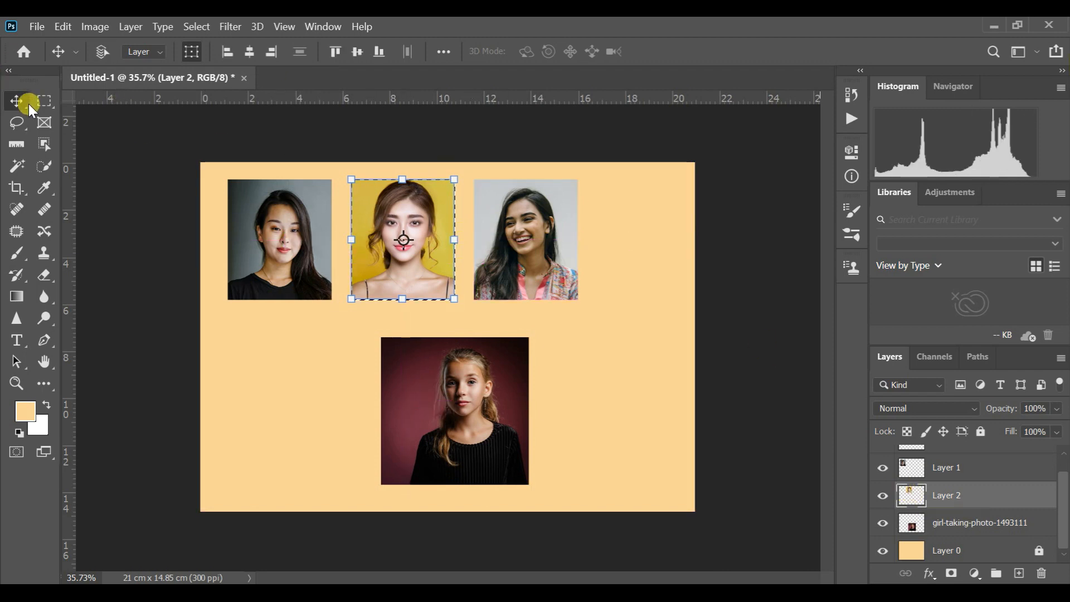
pyautogui.click(43, 103)
pyautogui.moveTo(428, 228); pyautogui.dragTo(480, 380)
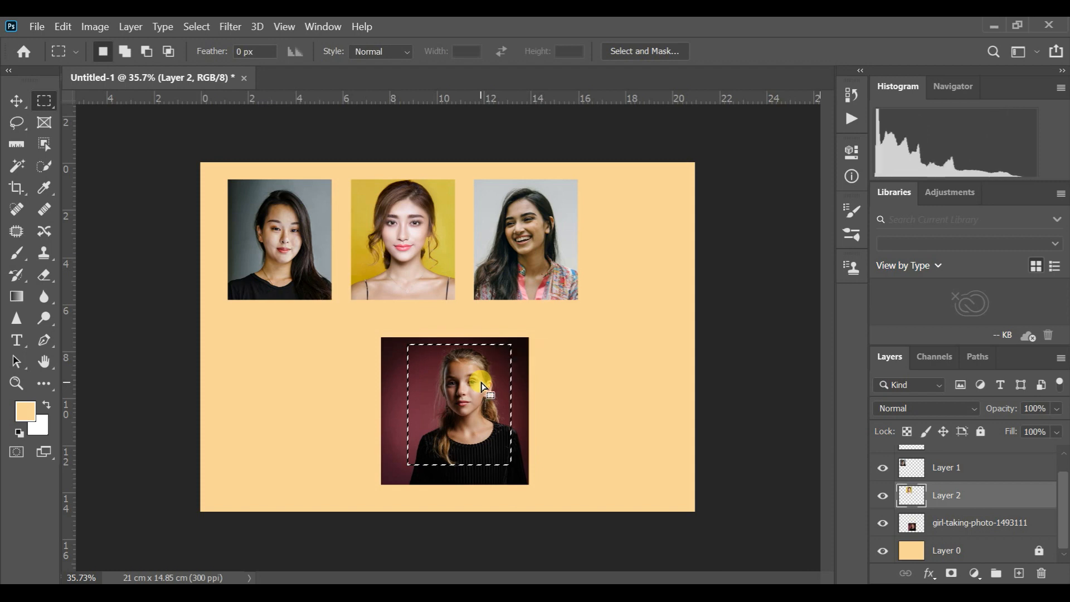
pyautogui.click(965, 524)
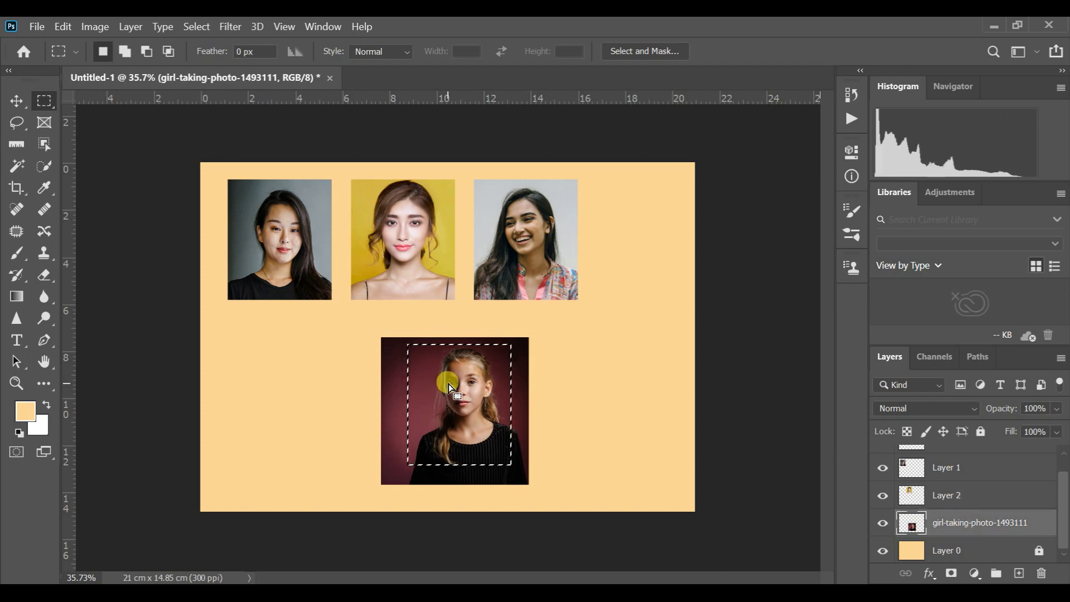
pyautogui.moveTo(449, 385); pyautogui.dragTo(451, 385)
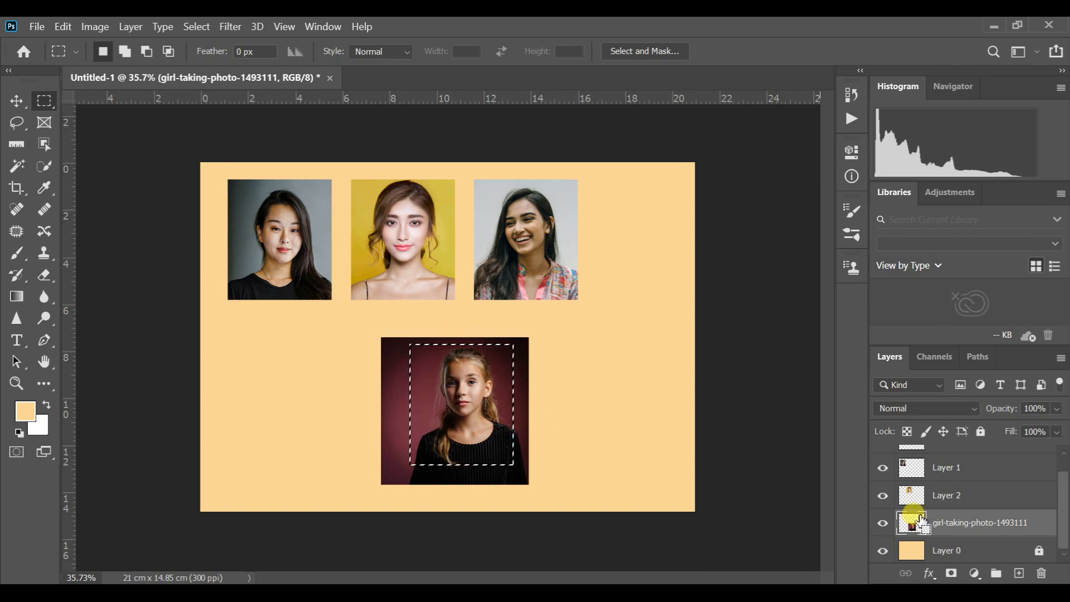
# - Copy the selected part of the red-background photo to a new layer and delete its original photo layer
pyautogui.hotkey('ctrl', 'j')
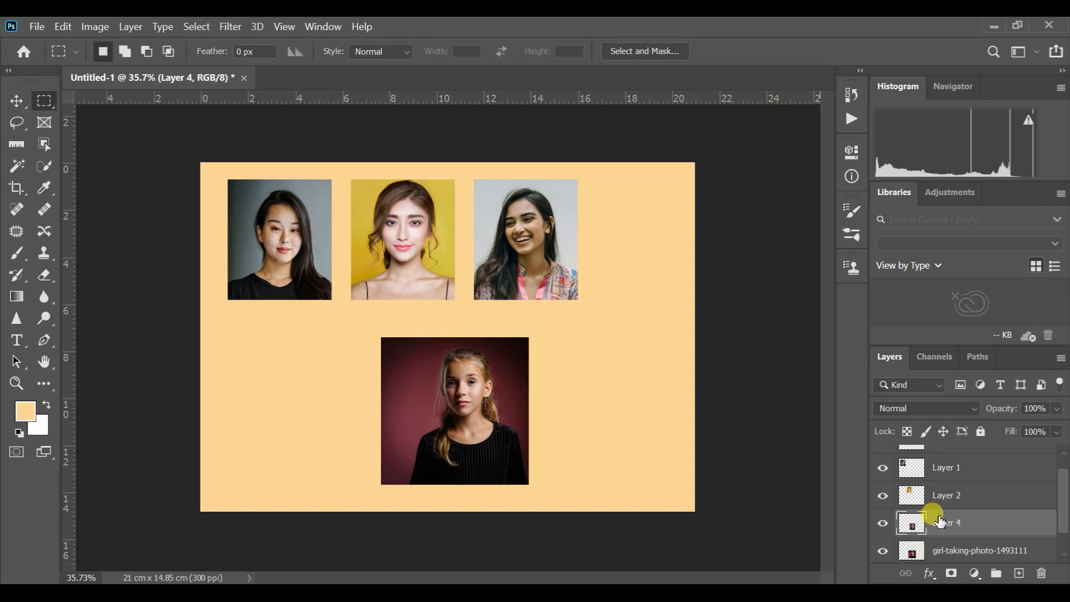
pyautogui.scroll(-1, 1048, 530)
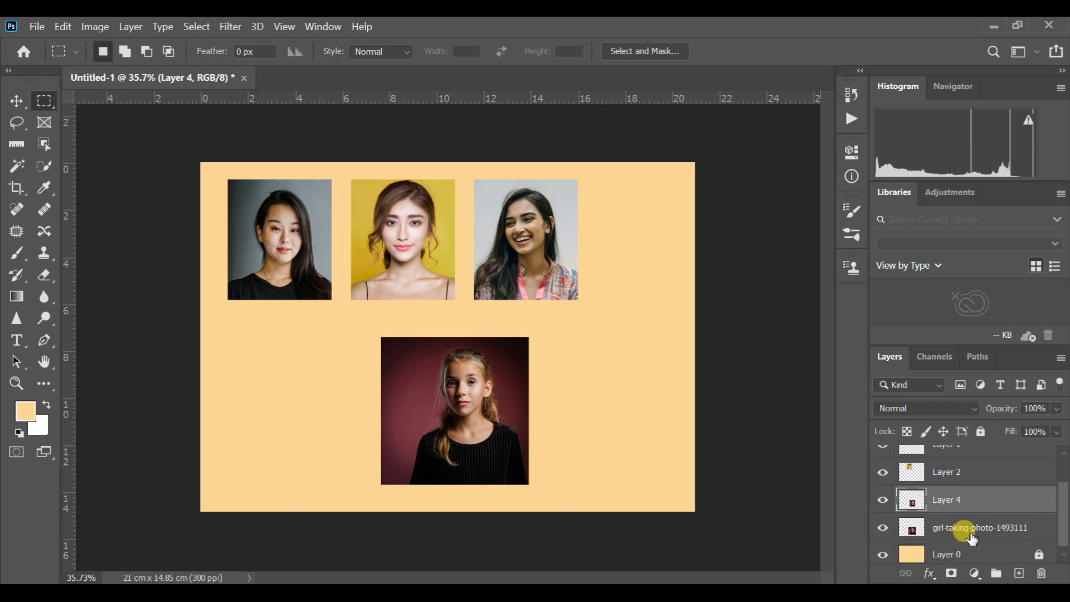
pyautogui.click(970, 532)
pyautogui.click(1040, 574)
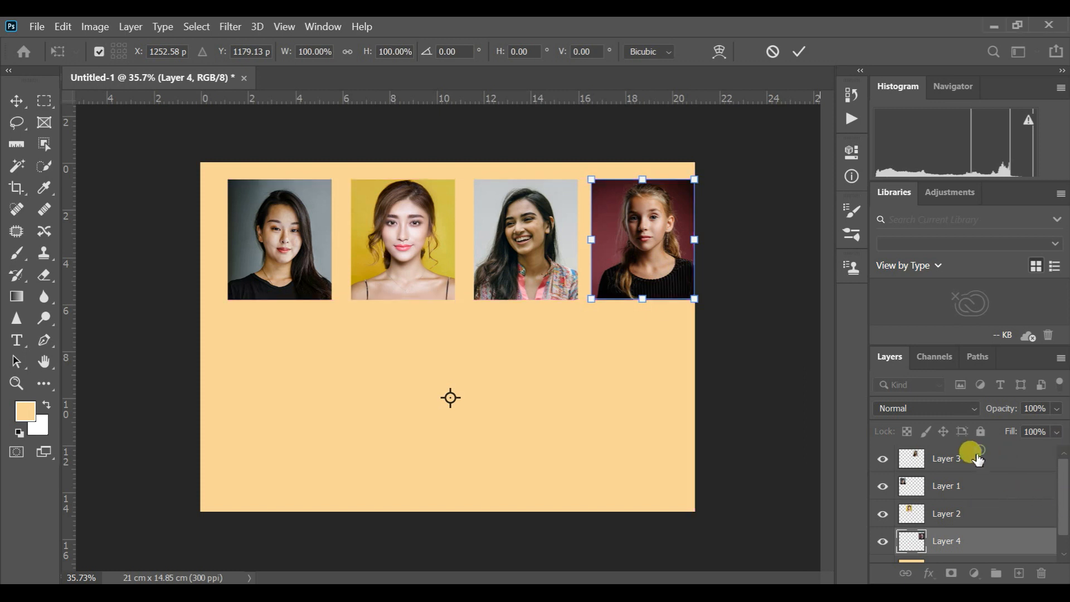
# - Distribute the four portraits on Layers 1 to 4 evenly across the row and shift them together about 0.36 cm left
pyautogui.click(948, 458)
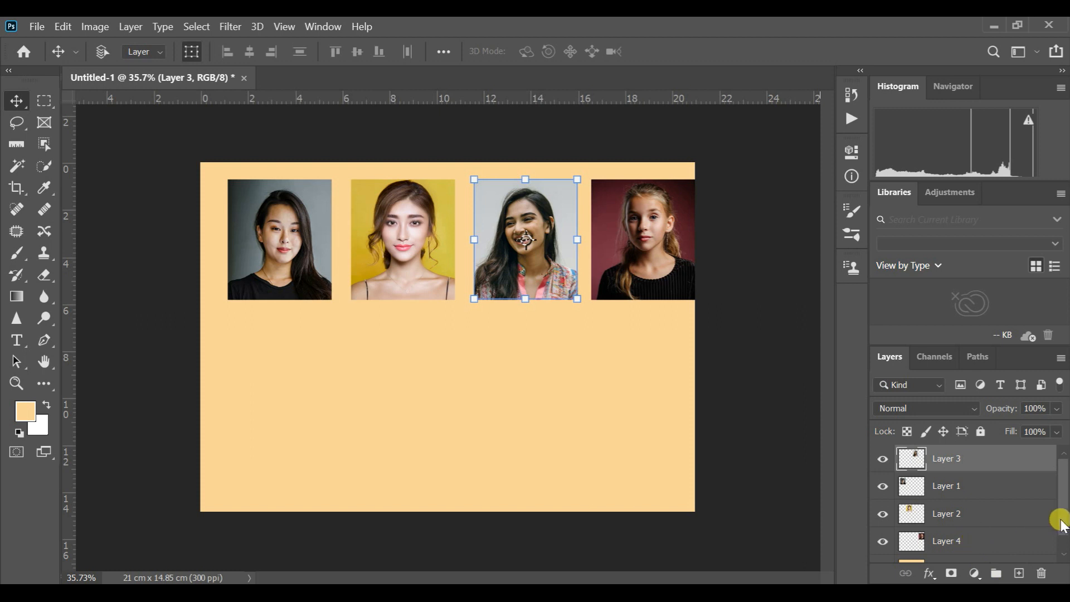
pyautogui.moveTo(1061, 521); pyautogui.dragTo(1062, 549)
pyautogui.keyDown('shift'); pyautogui.click(968, 522); pyautogui.keyUp('shift')
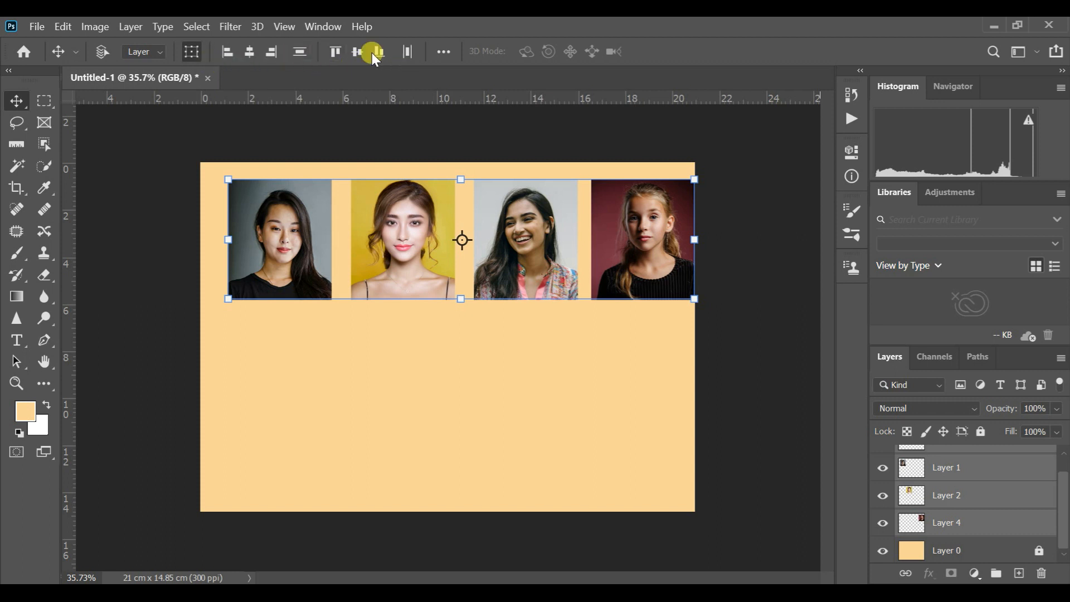
pyautogui.click(405, 52)
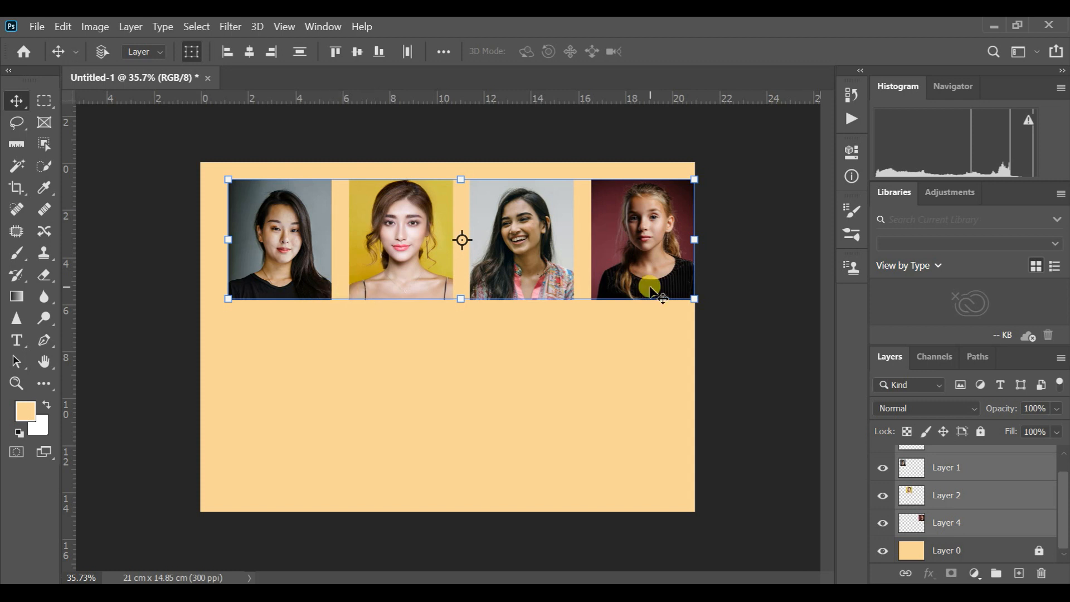
pyautogui.moveTo(642, 275); pyautogui.dragTo(634, 273)
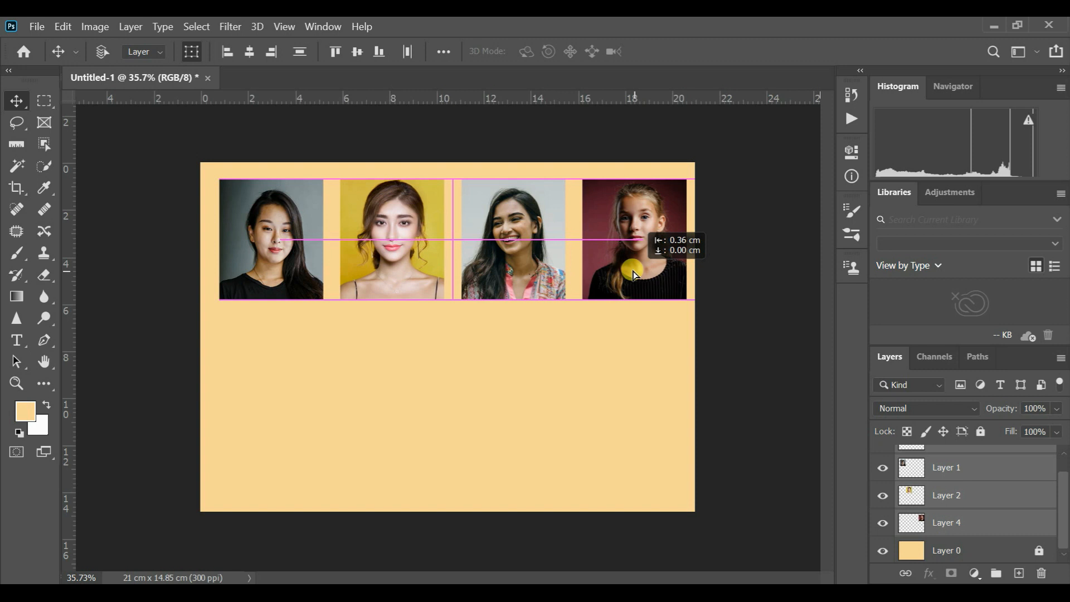
pyautogui.moveTo(633, 274); pyautogui.dragTo(632, 275)
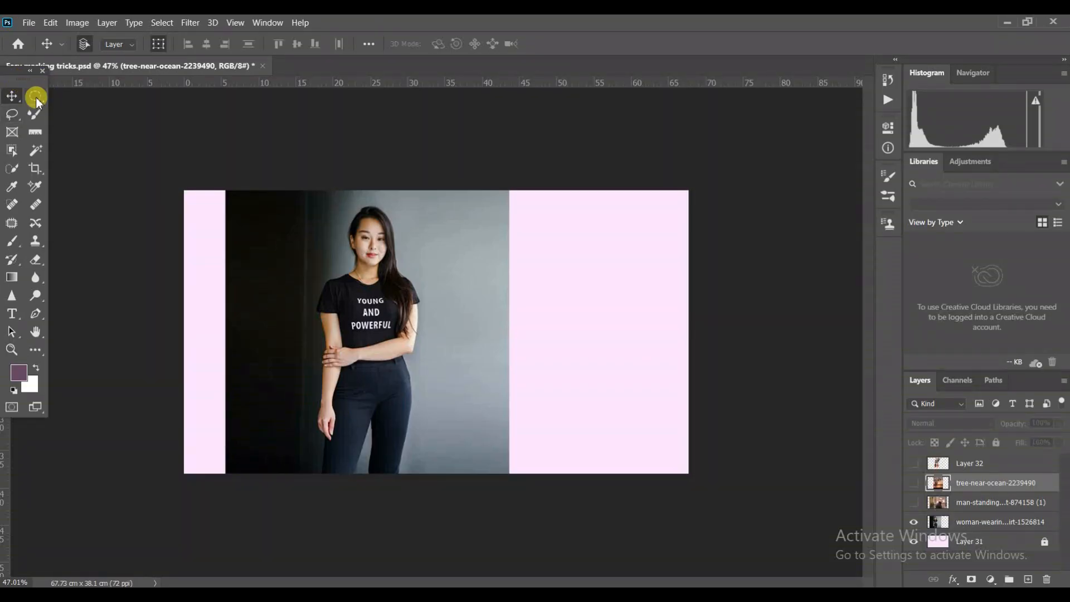
# - Draw a circular selection with the Elliptical Marquee and position it around the woman's head and upper body
pyautogui.moveTo(36, 99); pyautogui.dragTo(98, 99)
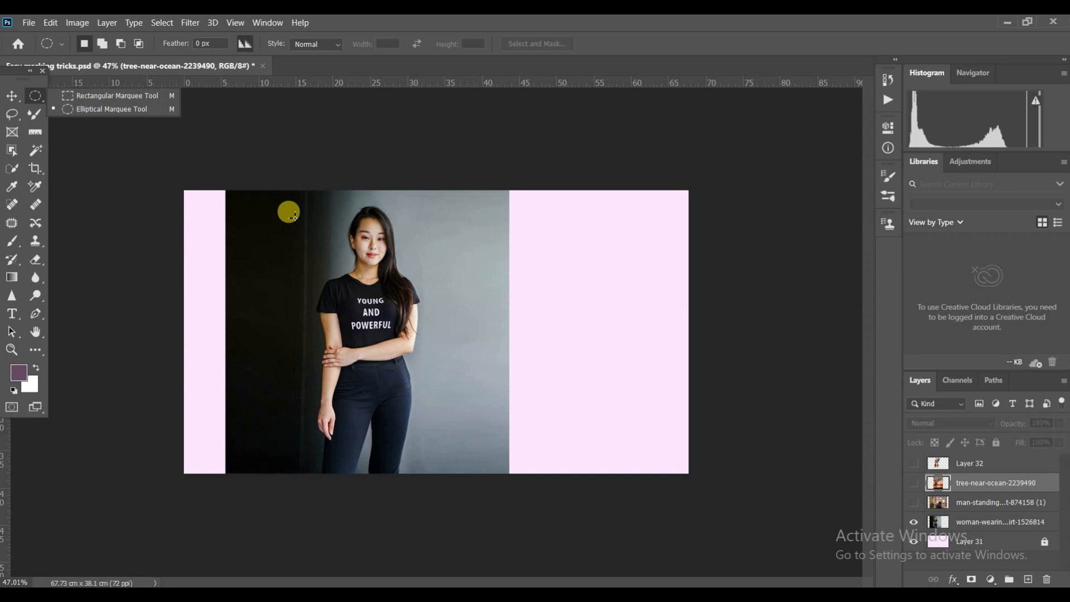
pyautogui.moveTo(276, 208); pyautogui.dragTo(512, 434)
pyautogui.moveTo(439, 290); pyautogui.dragTo(418, 279)
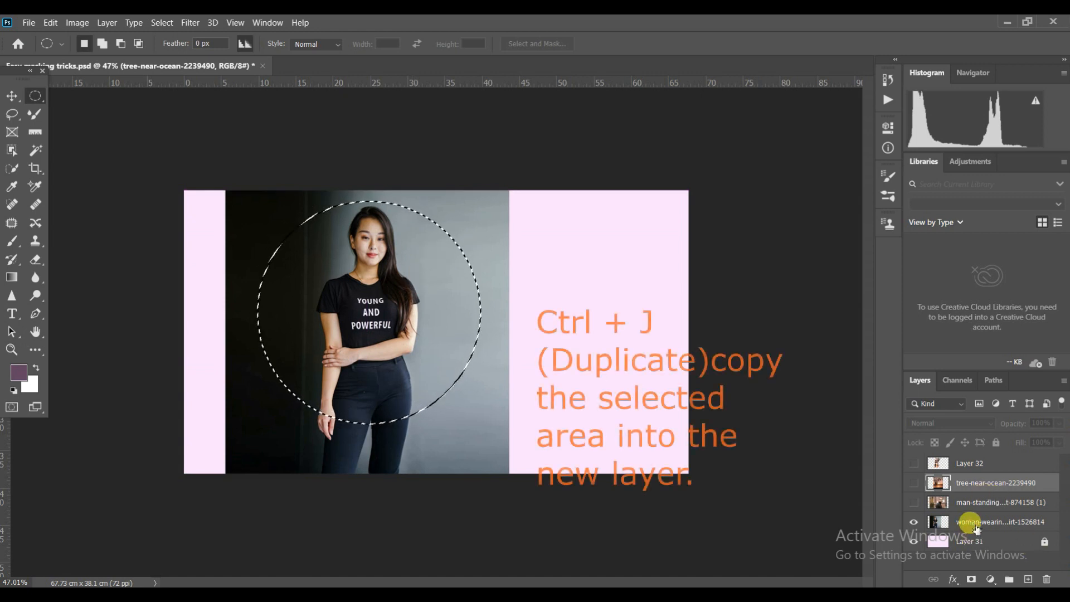
# - Copy the circular selection of the black-shirt woman's photo to a new layer and delete its original photo layer
pyautogui.click(975, 524)
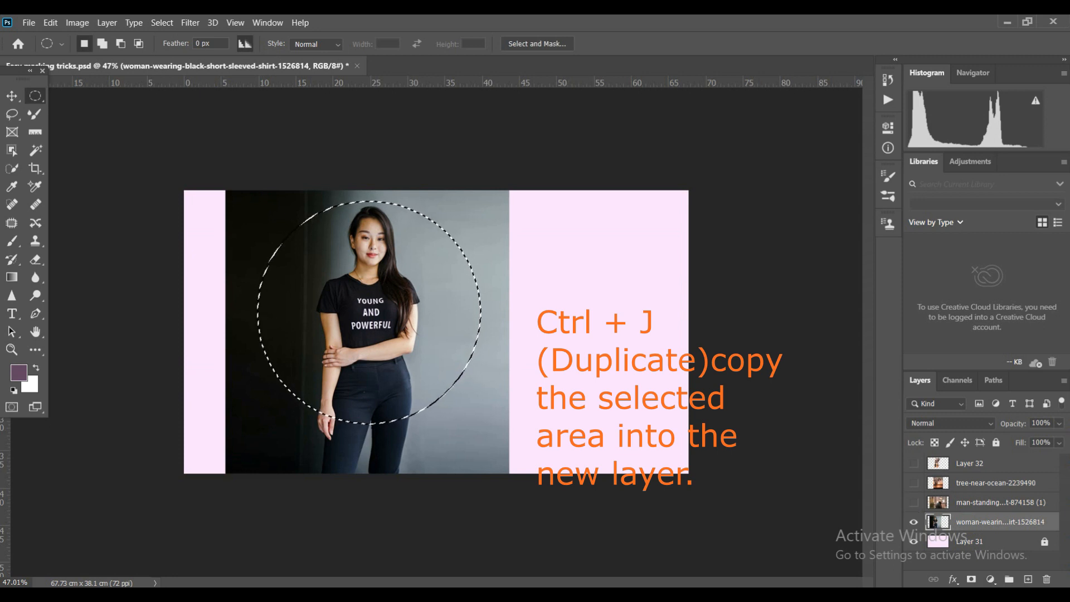
pyautogui.hotkey('ctrl', 'j')
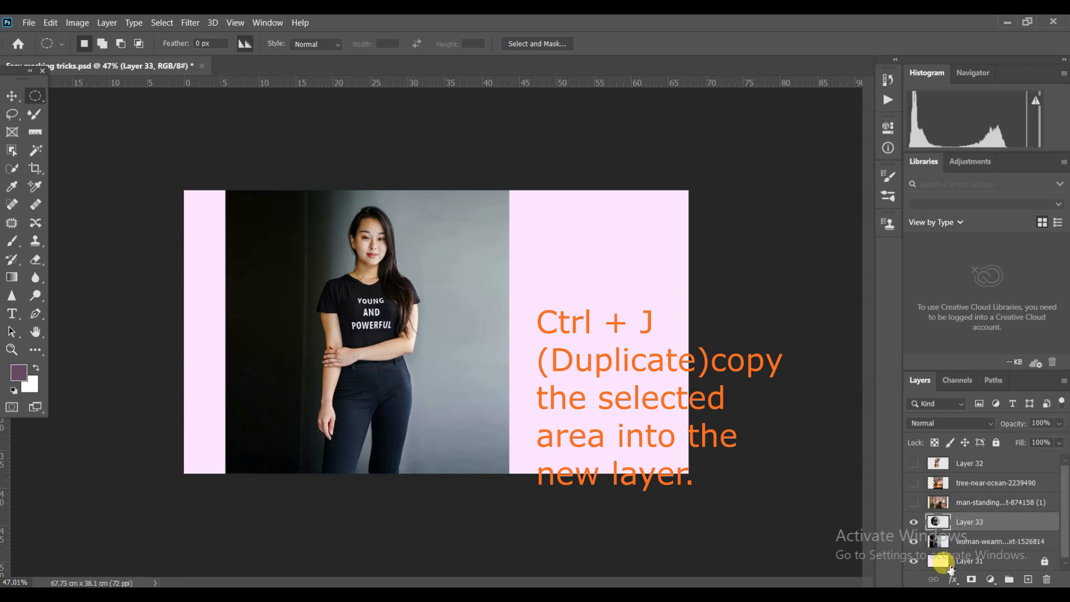
pyautogui.moveTo(987, 543); pyautogui.dragTo(1047, 579)
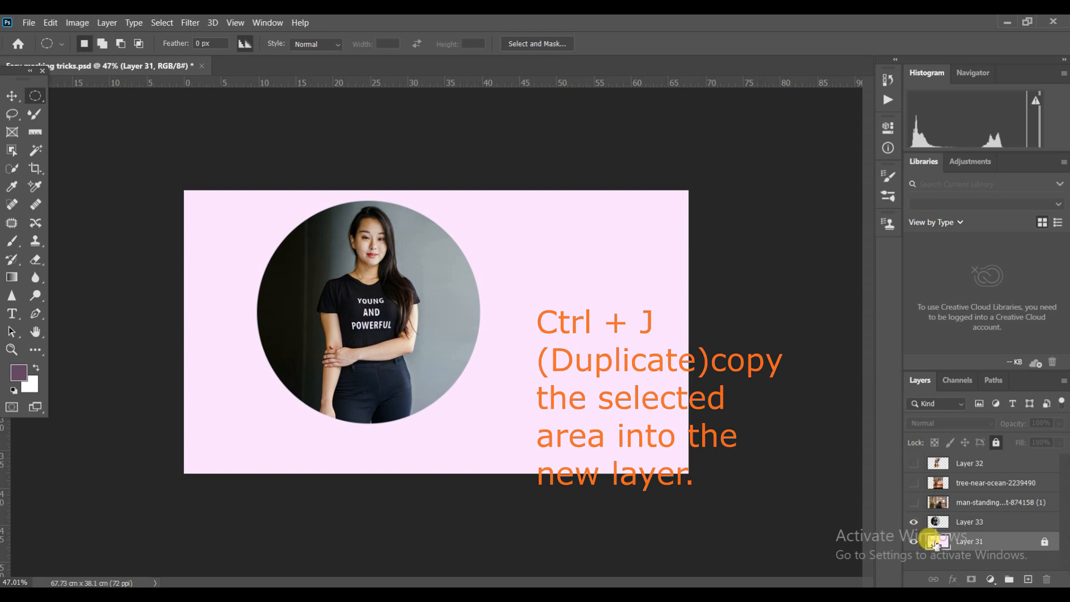
# - Hide the woman's circular cutout, show the man's photo and make an upright oval selection around his head and shoulders on that layer
pyautogui.click(914, 522)
pyautogui.click(914, 502)
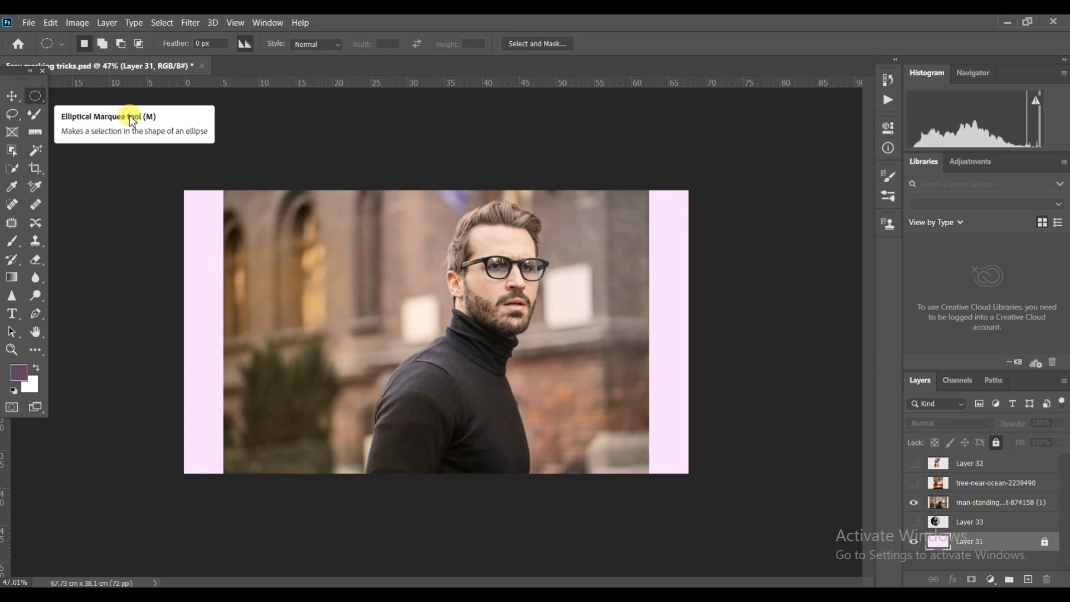
pyautogui.click(979, 507)
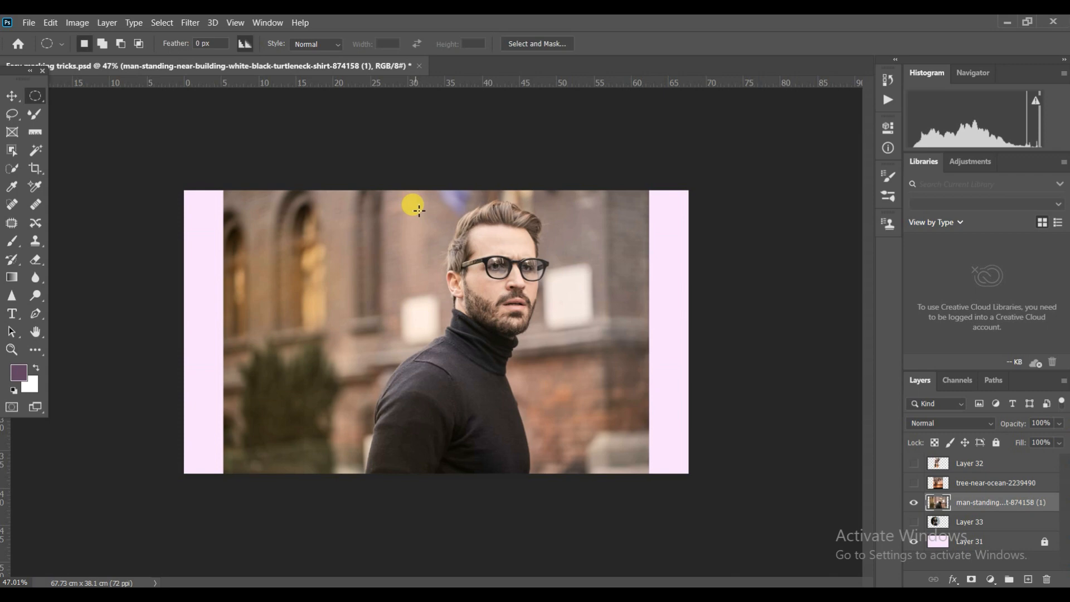
pyautogui.moveTo(390, 200); pyautogui.dragTo(582, 446)
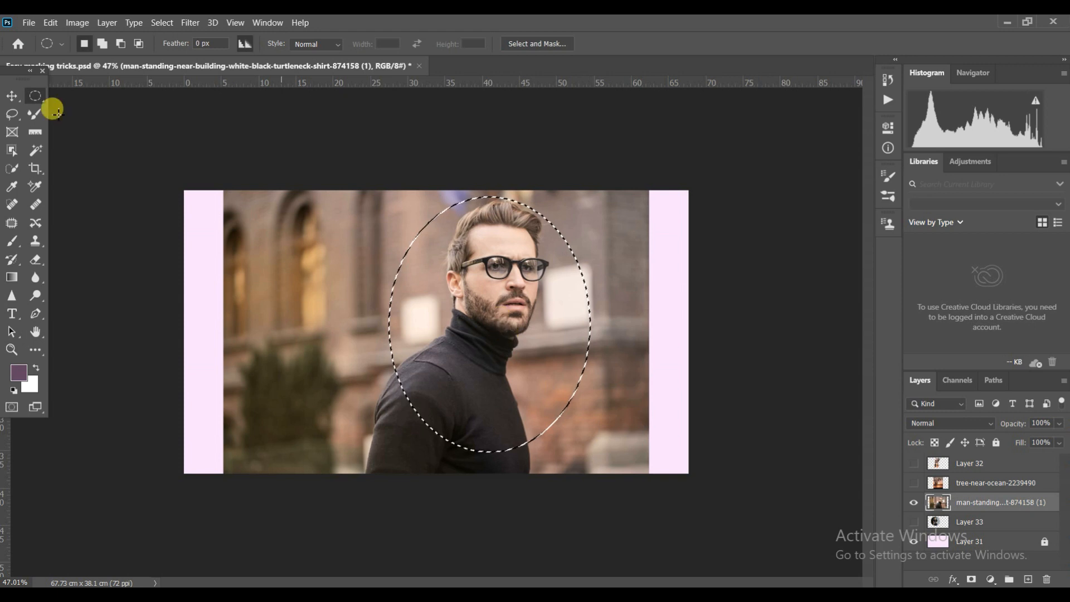
pyautogui.moveTo(510, 285); pyautogui.dragTo(515, 291)
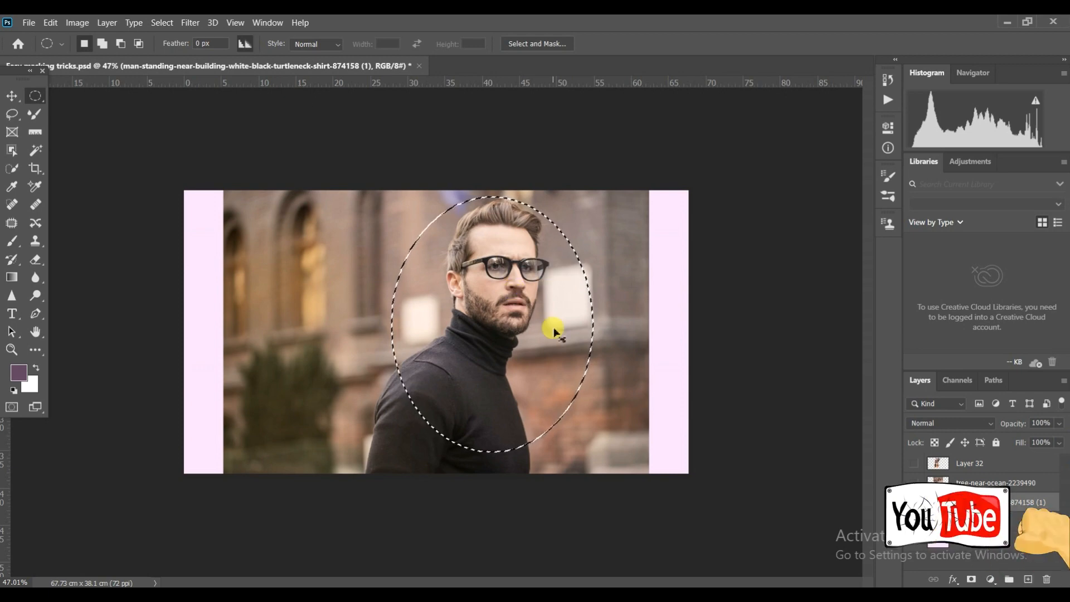
# - Copy the oval selection of the man's photo to a new layer and delete its original photo layer
pyautogui.hotkey('ctrl', 'j')
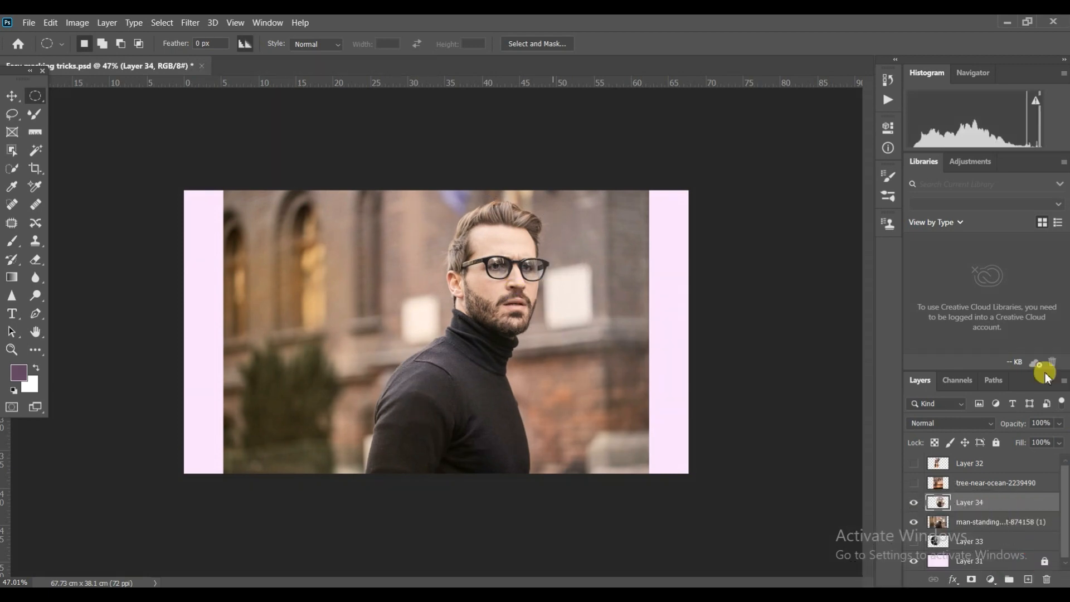
pyautogui.click(914, 522)
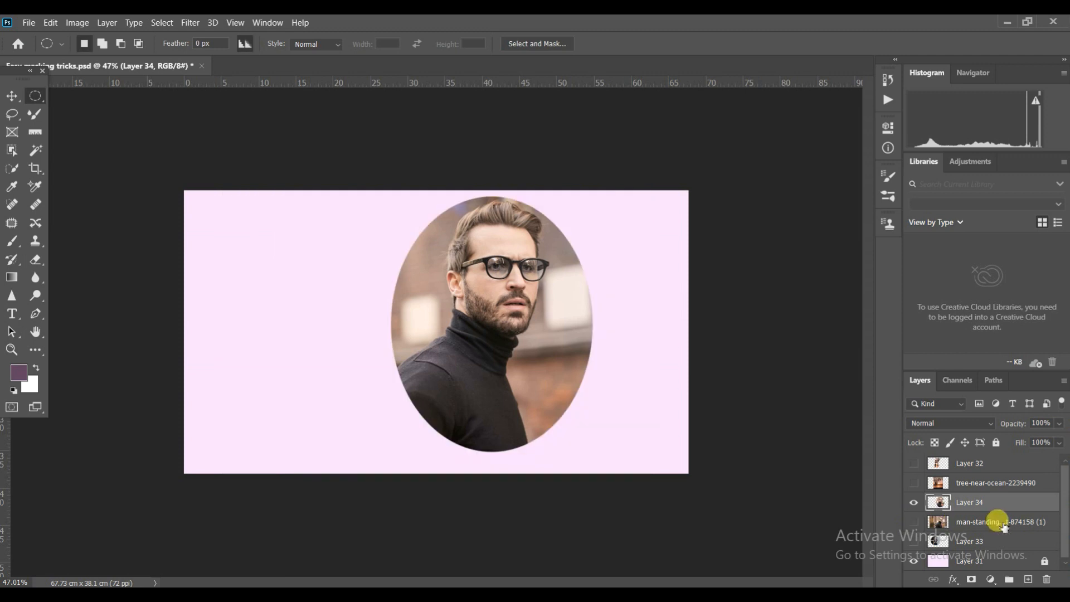
pyautogui.moveTo(1003, 527); pyautogui.dragTo(1048, 582)
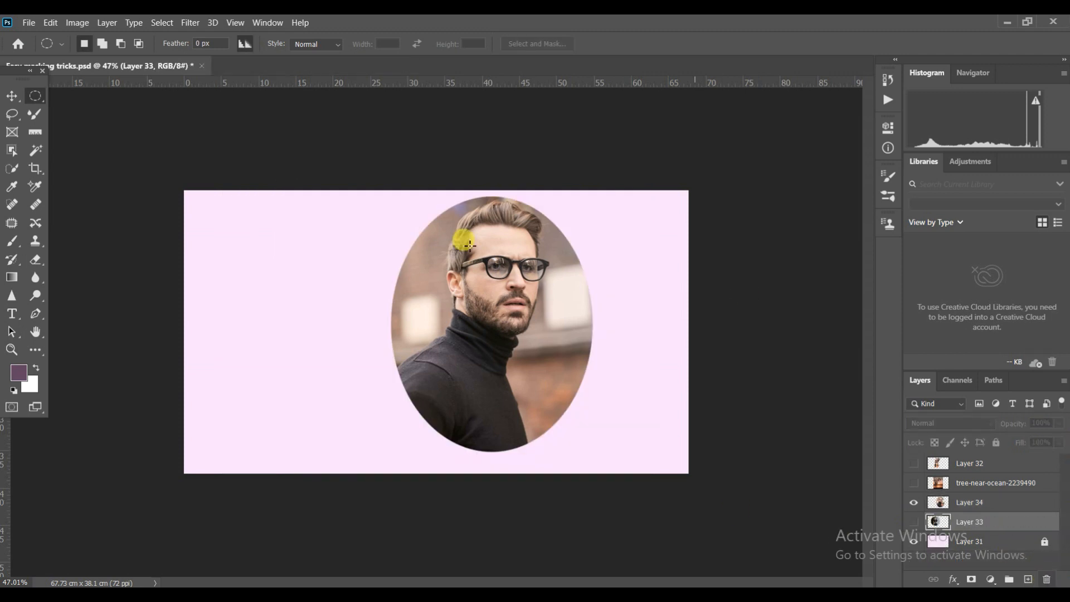